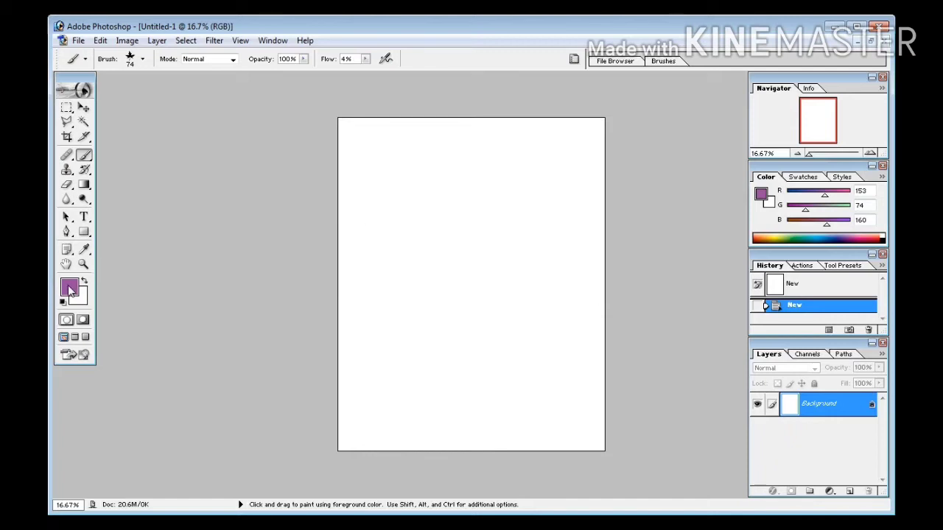
Step: Set the foreground color to the cyan-blue 2EBECF
left_click(69, 289)
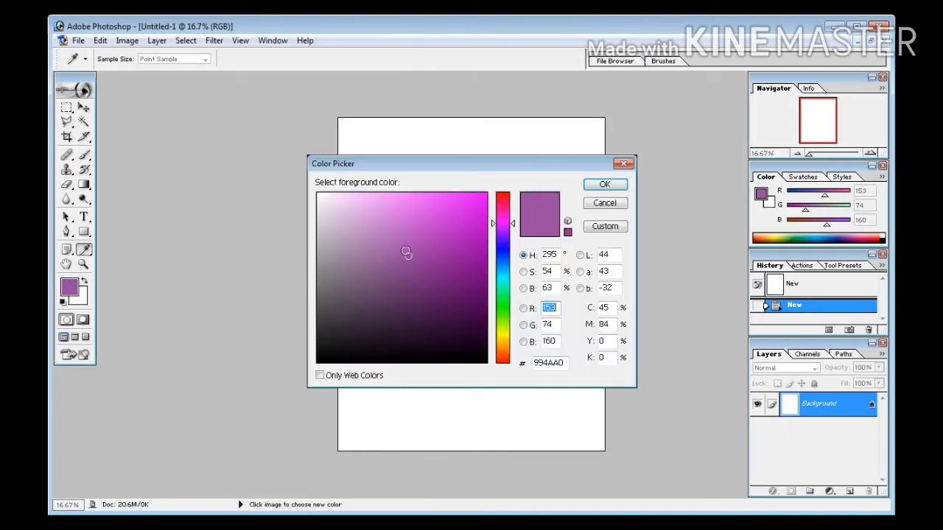
left_click(503, 255)
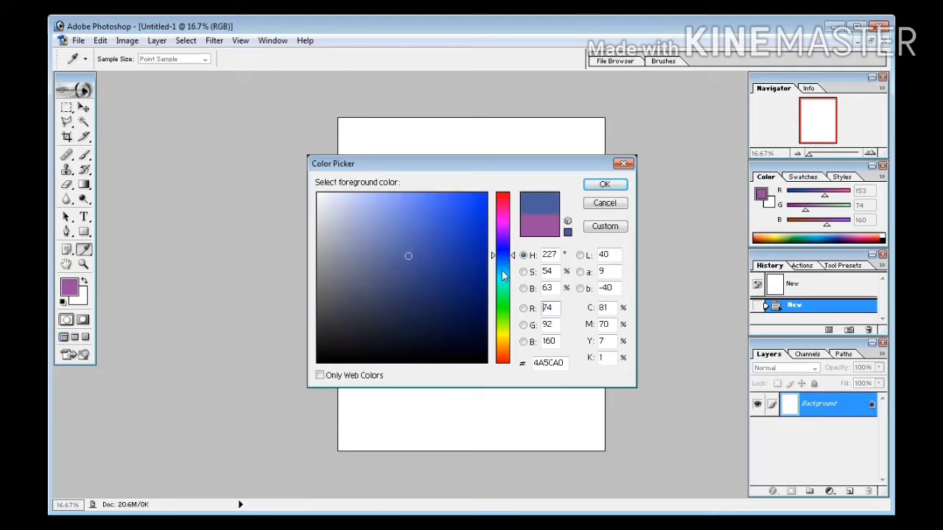
left_click(503, 275)
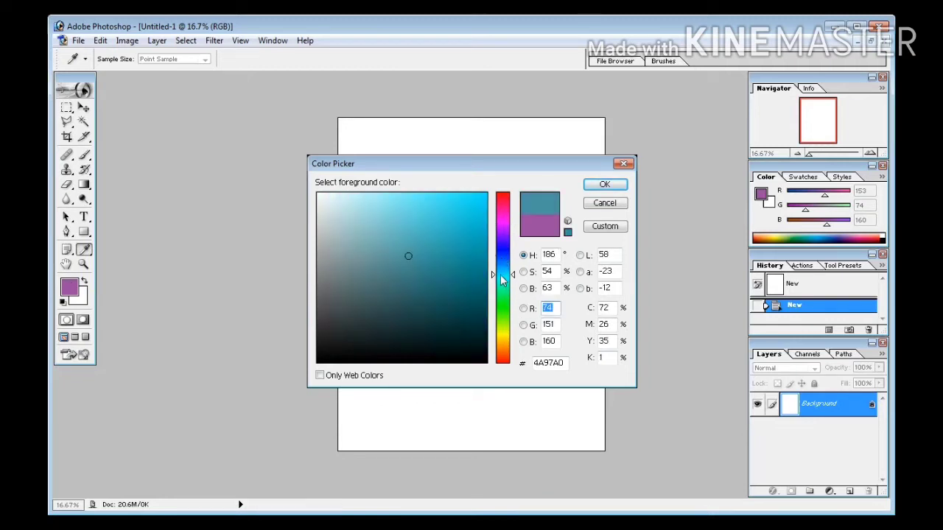
left_click(454, 261)
left_click(449, 225)
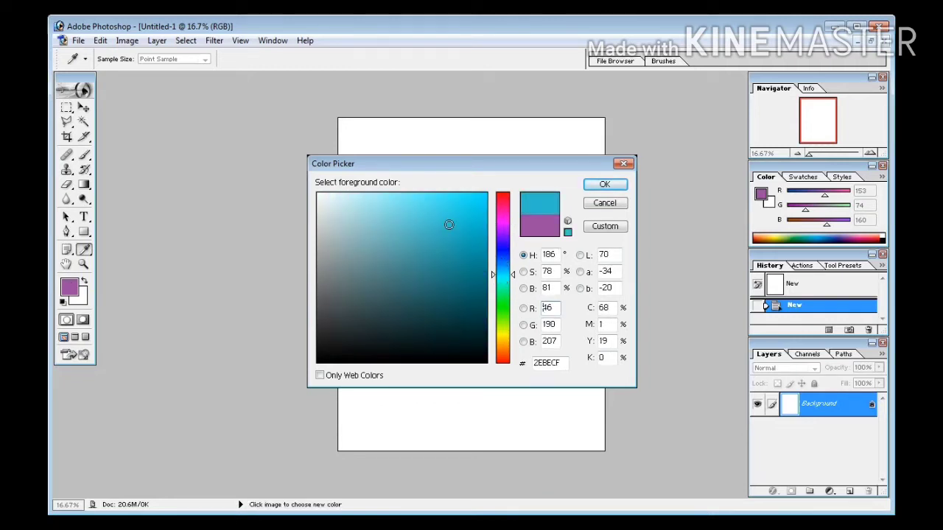
left_click(603, 186)
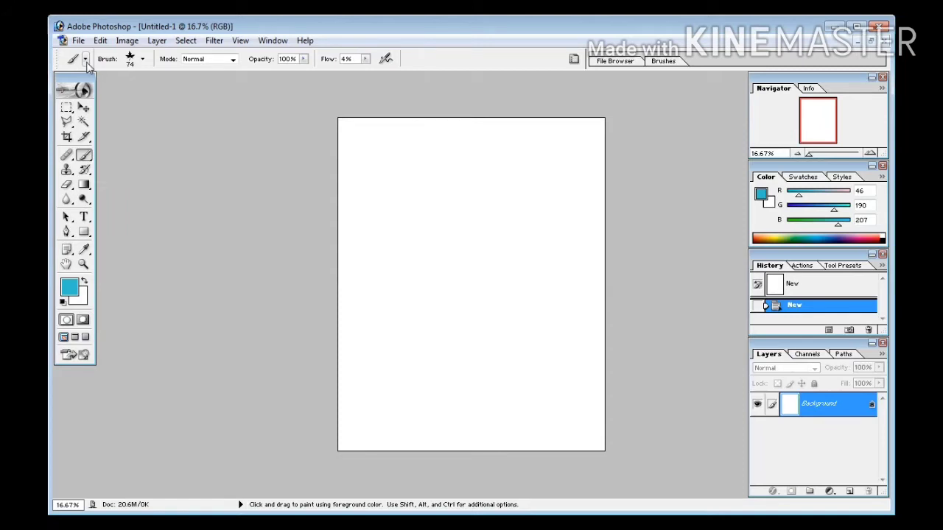
Step: Choose the 134 px grass brush preset and reduce its master diameter to 77 px
left_click(86, 62)
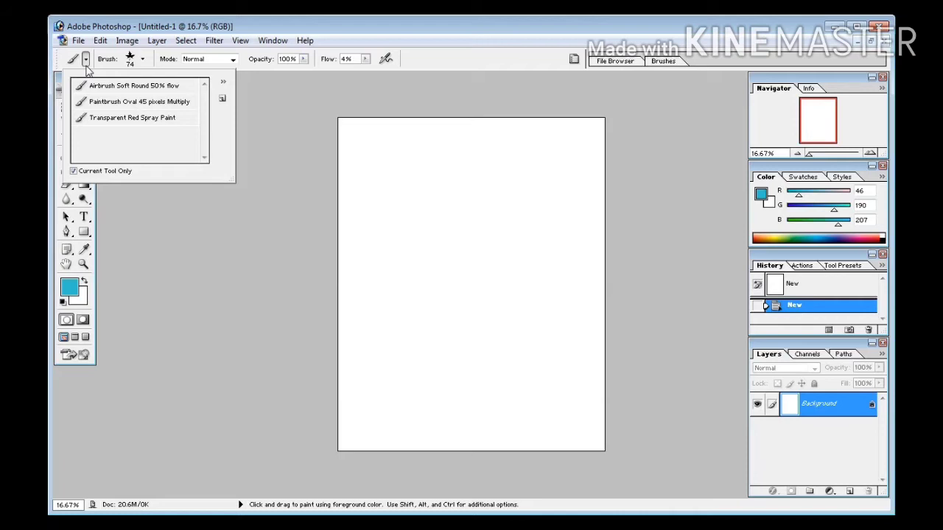
left_click(143, 61)
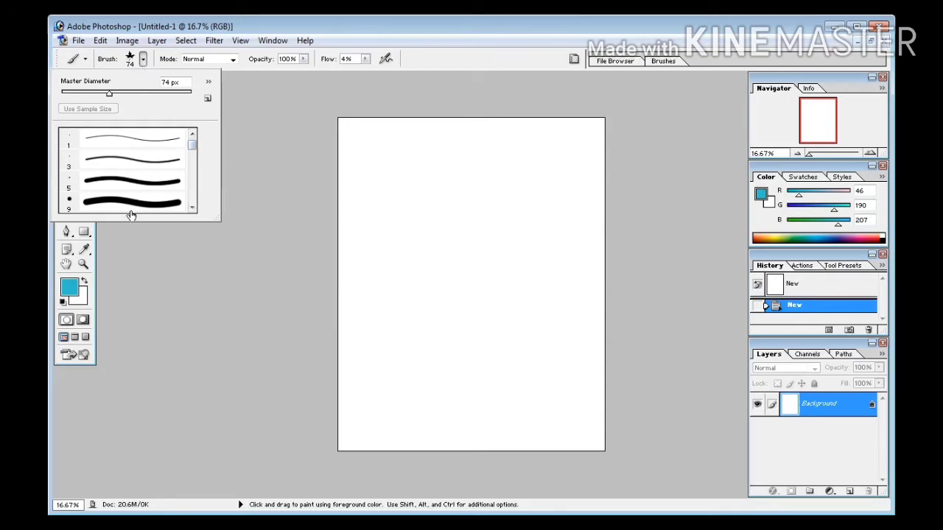
left_click_drag(192, 146, 195, 188)
left_click(68, 193)
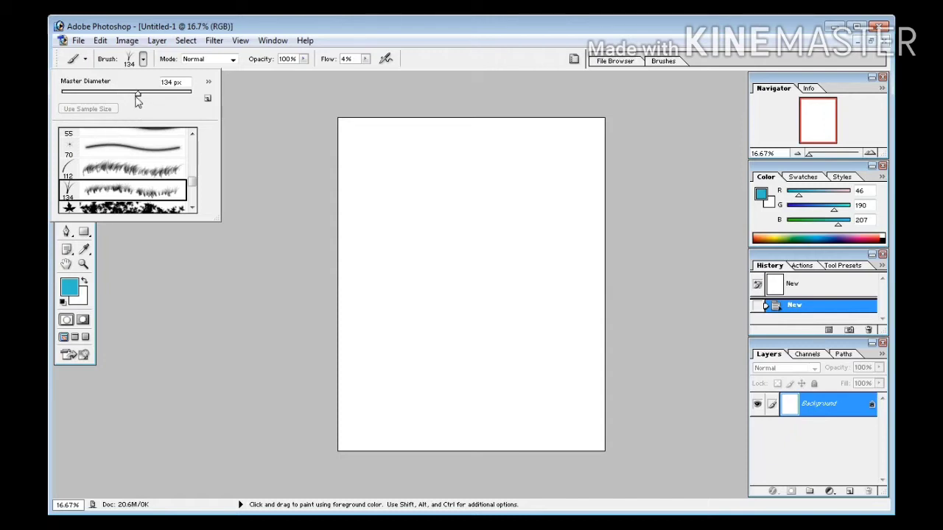
left_click_drag(138, 93, 111, 96)
Step: Paint a few faint test strokes on the blank canvas with the brush flow at 4%
left_click(356, 260)
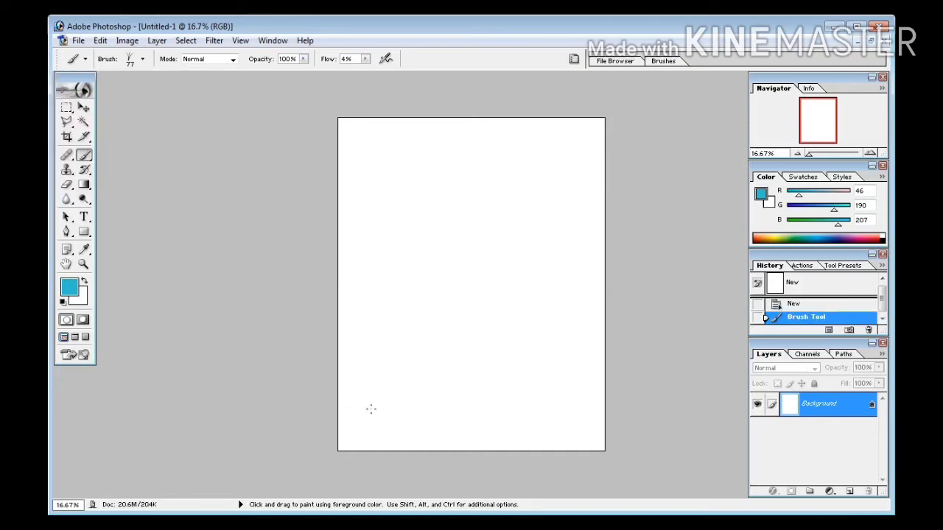
left_click_drag(423, 399, 353, 407)
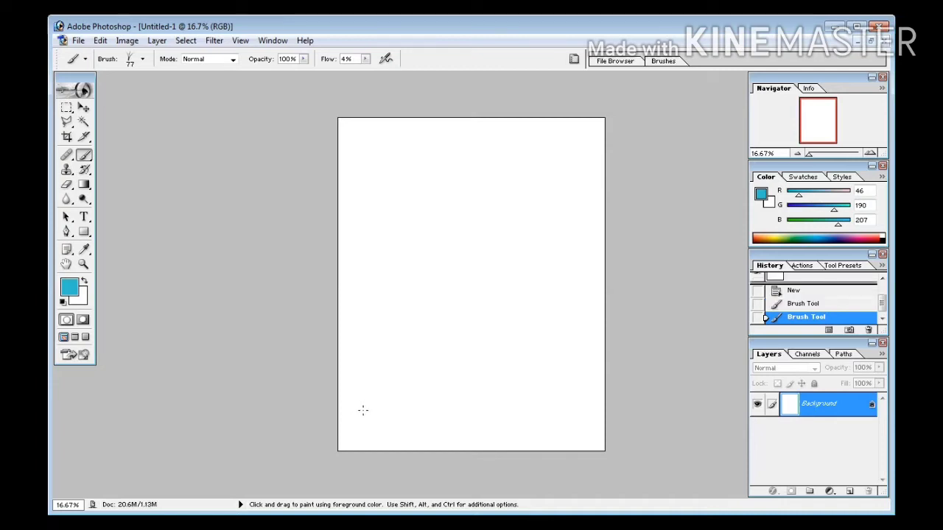
left_click(362, 411)
Step: Raise the brush flow to 100% and paint two wavy grass lines near the bottom of the canvas
left_click(365, 59)
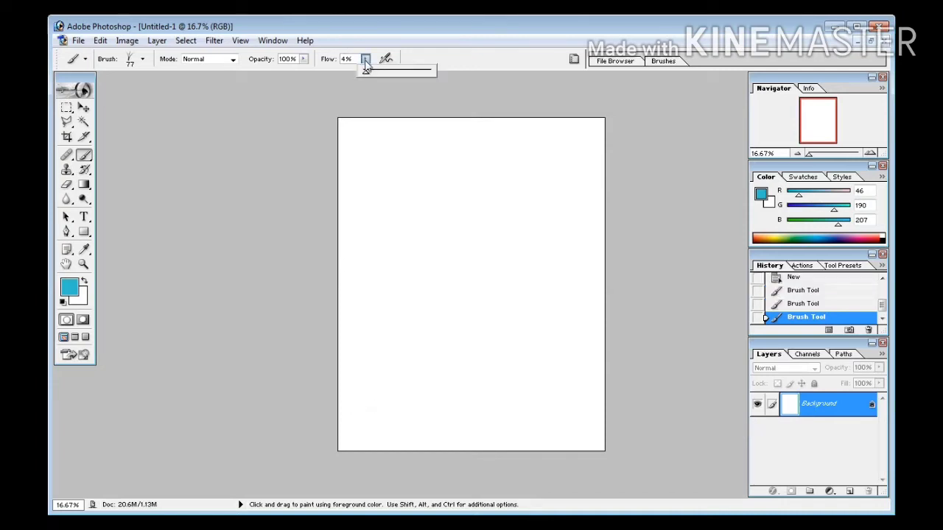
left_click_drag(366, 74, 430, 73)
left_click(374, 406)
mouse_move(374, 406)
left_mouse_down()
mouse_move(430, 389)
mouse_move(471, 398)
mouse_move(490, 385)
mouse_move(539, 397)
mouse_move(597, 392)
left_mouse_up()
left_click_drag(348, 415, 439, 418)
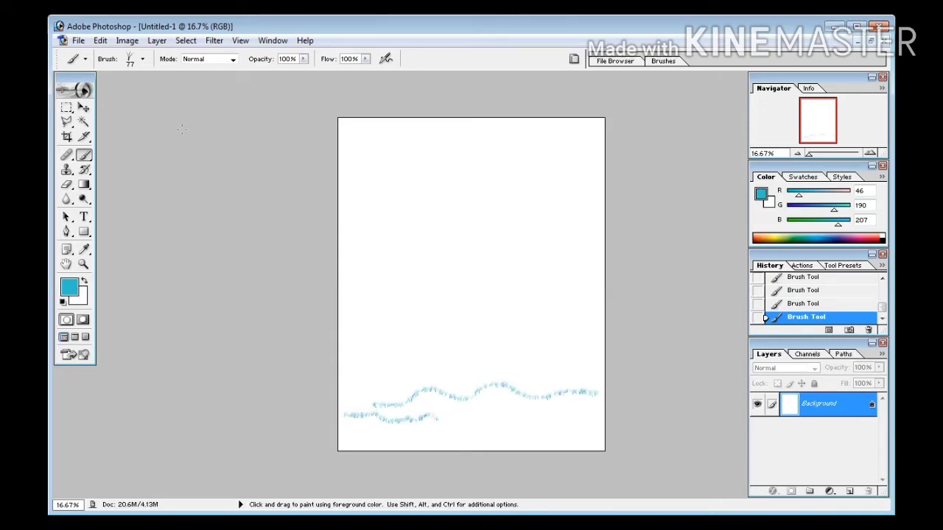
Step: Set the grass brush diameter to 133 px and paint a wavy row above the existing lines
left_click(142, 59)
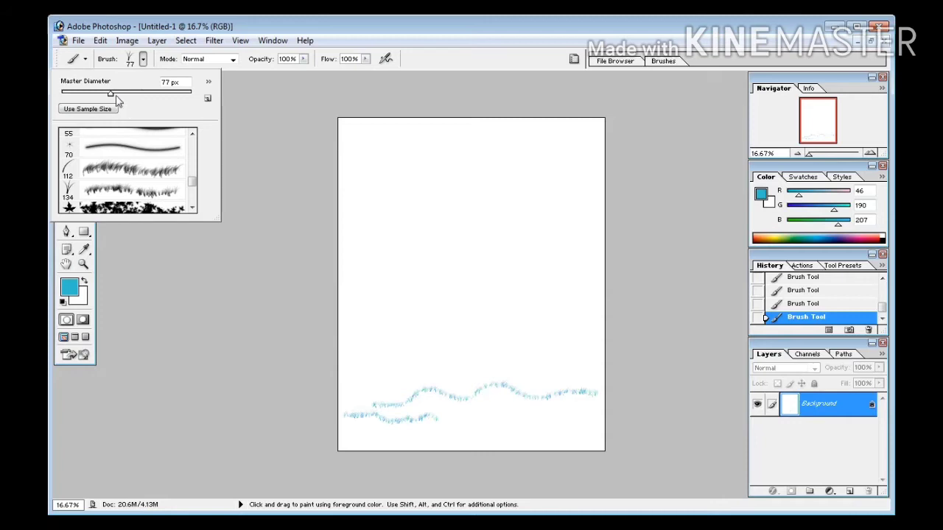
left_click_drag(111, 94, 137, 94)
mouse_move(343, 331)
left_mouse_down()
mouse_move(370, 341)
mouse_move(396, 328)
mouse_move(535, 337)
left_mouse_up()
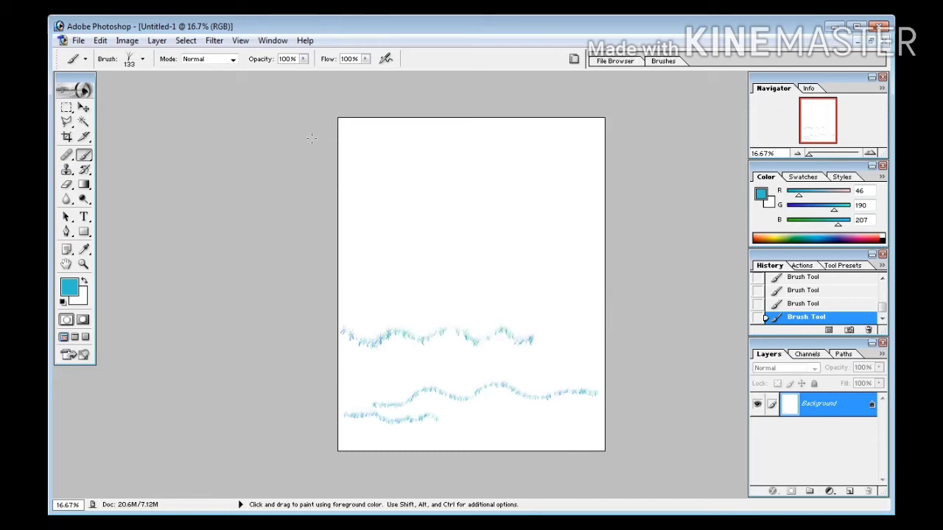
Step: Enlarge the grass brush to 363 px and paint a row of tall grass across the middle of the canvas
left_click(142, 59)
left_click_drag(138, 97, 171, 103)
mouse_move(347, 278)
left_mouse_down()
mouse_move(412, 284)
mouse_move(443, 303)
mouse_move(459, 290)
mouse_move(473, 299)
mouse_move(491, 288)
mouse_move(507, 302)
mouse_move(590, 303)
left_mouse_up()
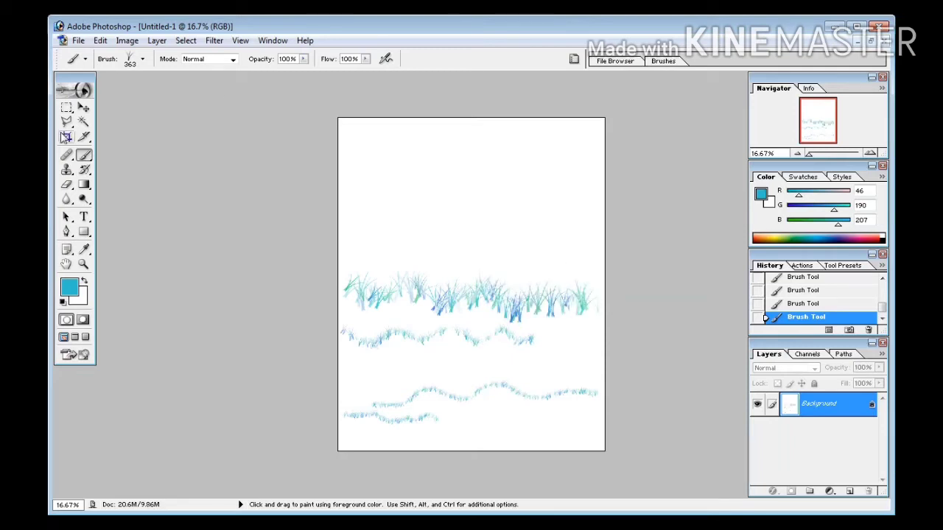
Step: Keep the Normal blending mode and paint a second stroke over the tall grass row to thicken it
left_click(233, 61)
left_click(233, 60)
left_click(233, 59)
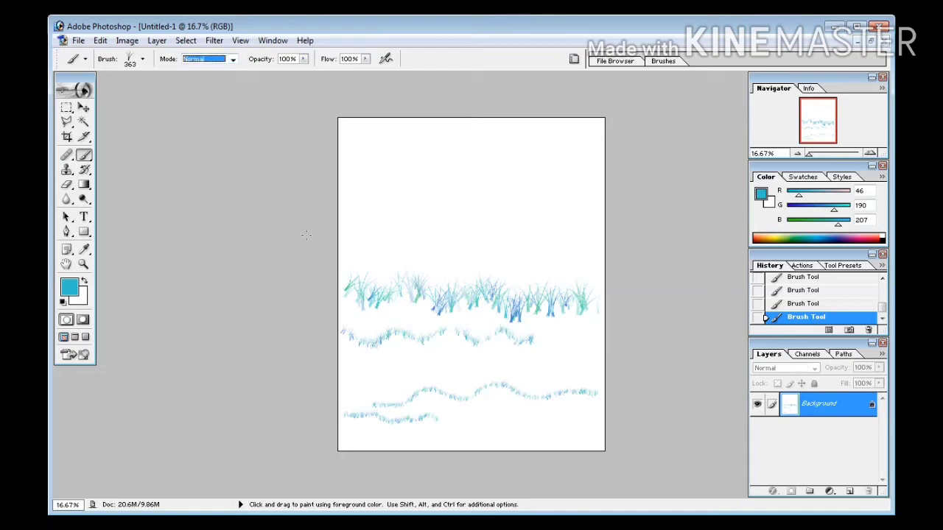
mouse_move(342, 287)
left_mouse_down()
mouse_move(373, 297)
mouse_move(471, 294)
mouse_move(571, 313)
mouse_move(602, 305)
left_mouse_up()
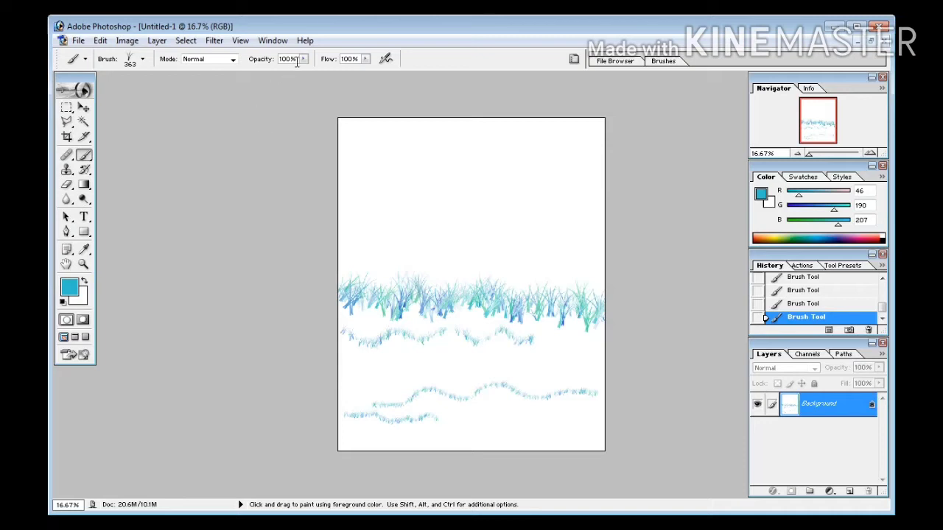
Step: Lower the brush opacity to 68% and paint lighter grass below the tall row and a short patch above its left end
left_click_drag(301, 63, 300, 77)
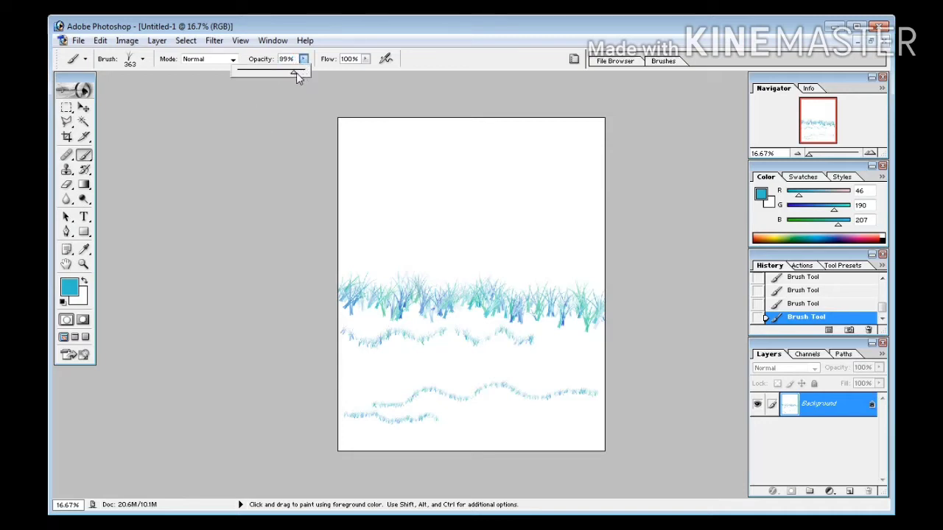
mouse_move(354, 319)
left_mouse_down()
mouse_move(435, 319)
mouse_move(551, 334)
left_mouse_up()
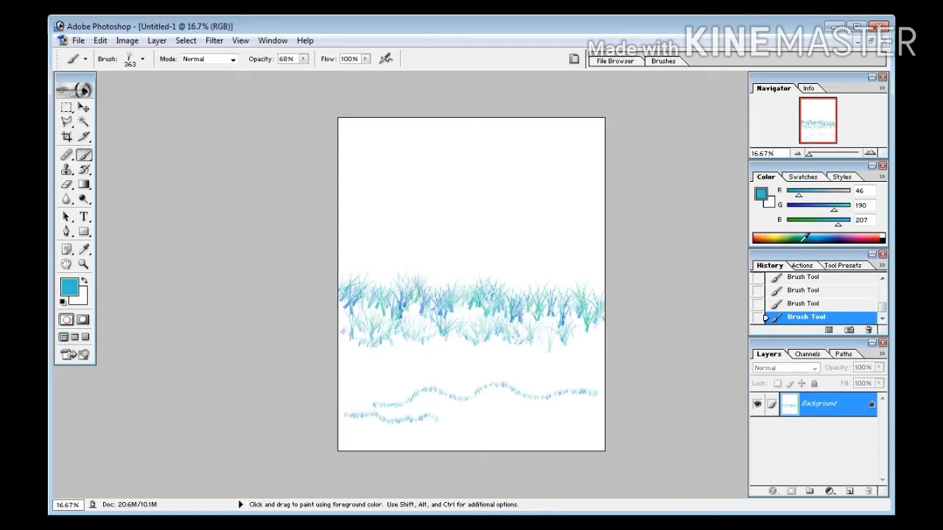
left_click(366, 59)
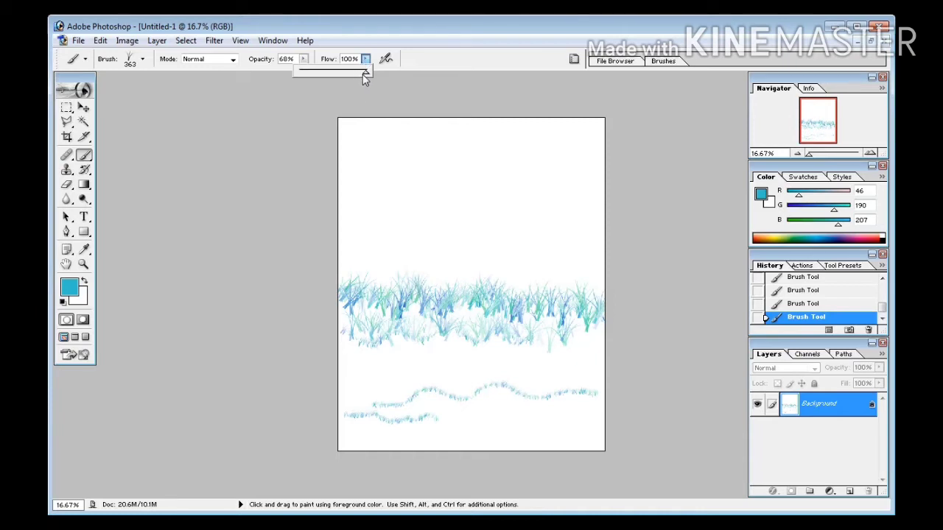
left_click_drag(347, 251, 389, 257)
Step: Set the brush flow to 38% and continue the upper grass patch to the right with a paler stroke
left_click(365, 59)
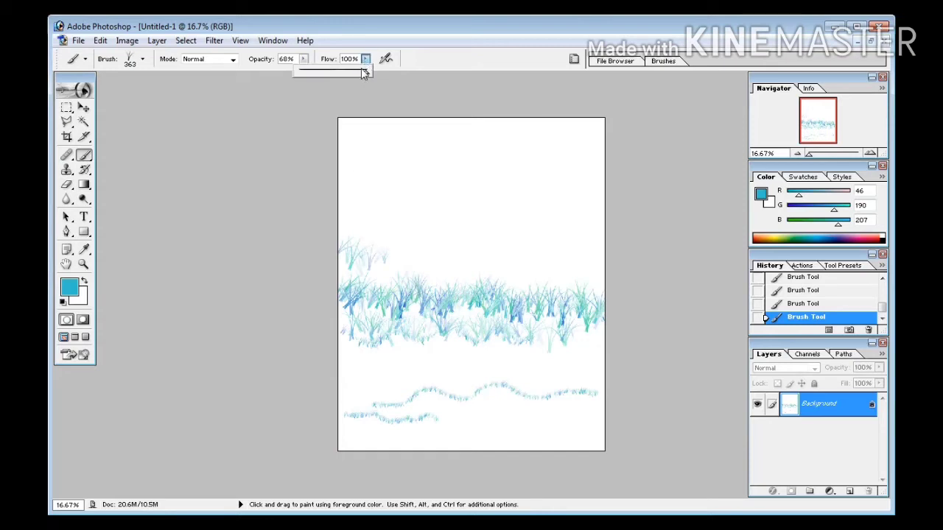
left_click_drag(331, 71, 325, 73)
left_click(395, 261)
left_click_drag(395, 258, 492, 257)
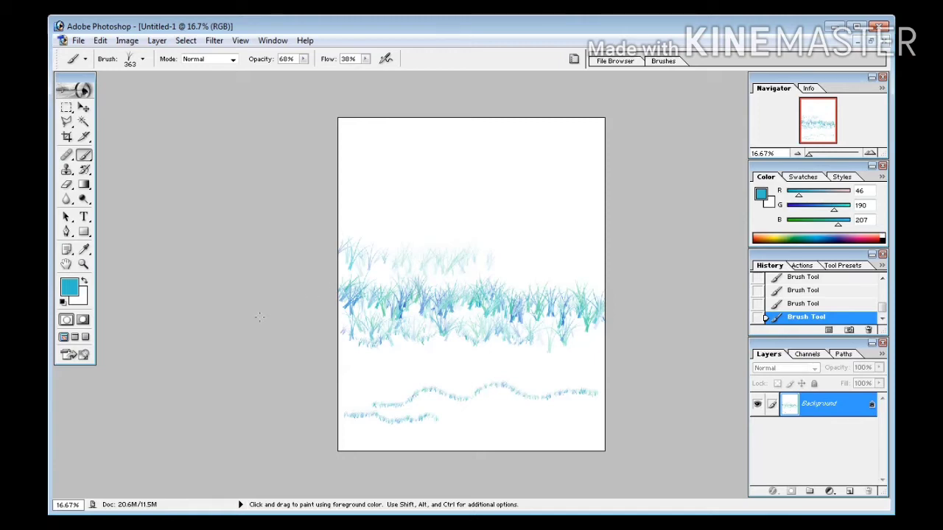
left_click(70, 289)
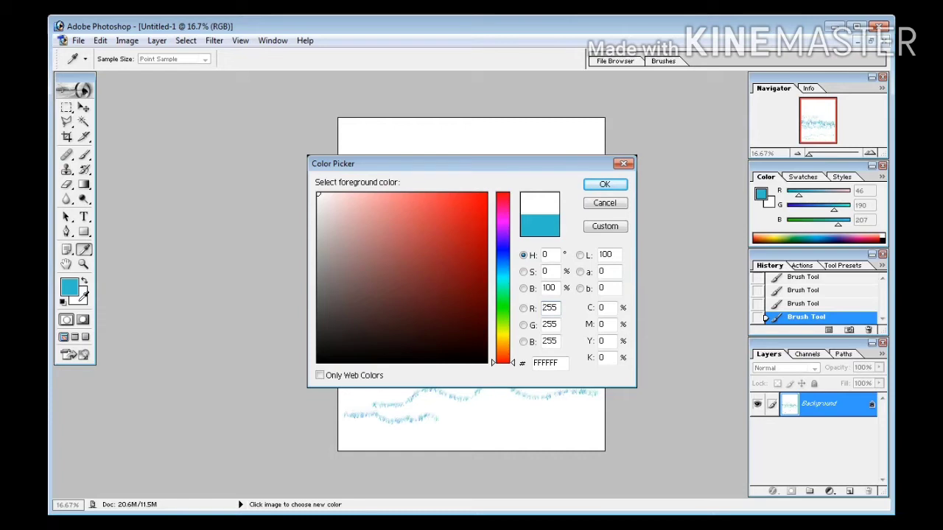
left_click(624, 163)
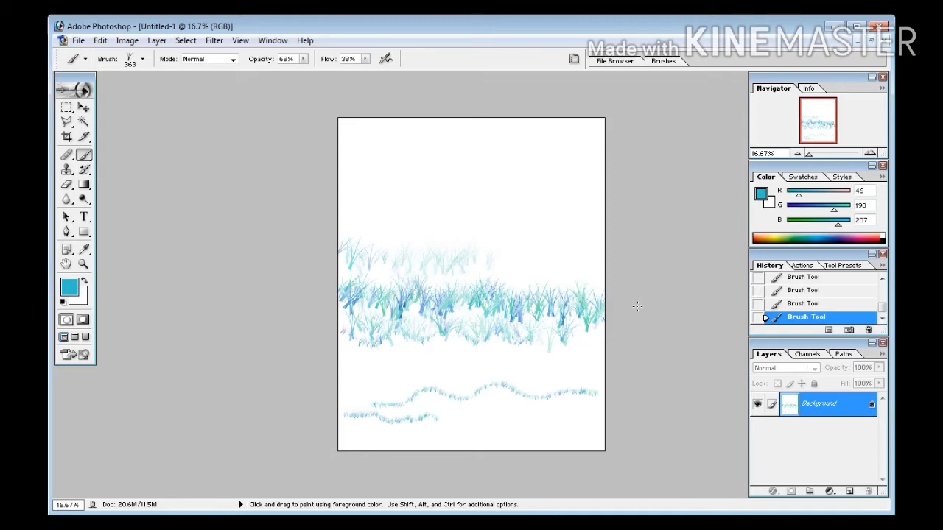
Step: Enlarge the grass brush in steps to around 1100 px, stepping the size back down at the end
key("bracketright")
key("bracketright")
key("bracketright")
key("bracketright")
key("bracketright")
key("bracketright")
key("bracketleft")
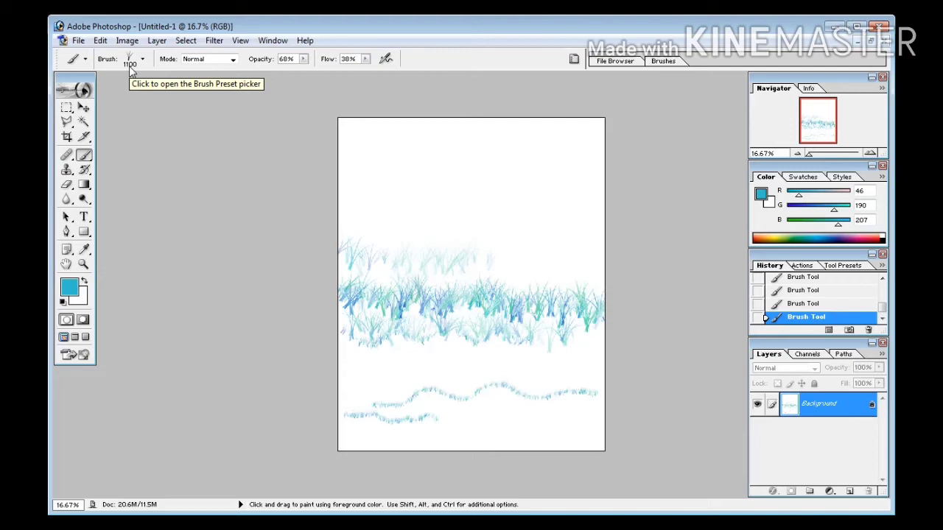
key("bracketleft")
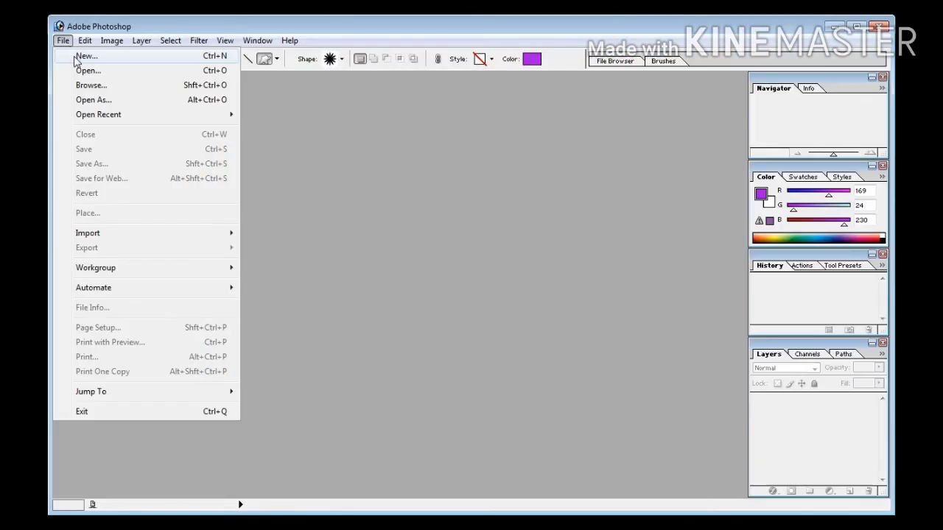
Step: Create a new blank document with the offered settings and maximize its window
left_click(82, 56)
left_click(569, 190)
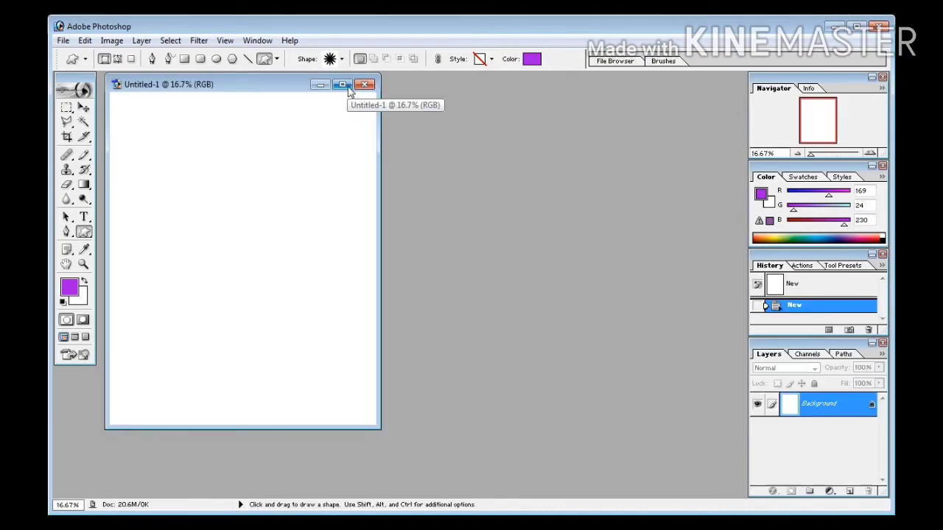
double_click(291, 84)
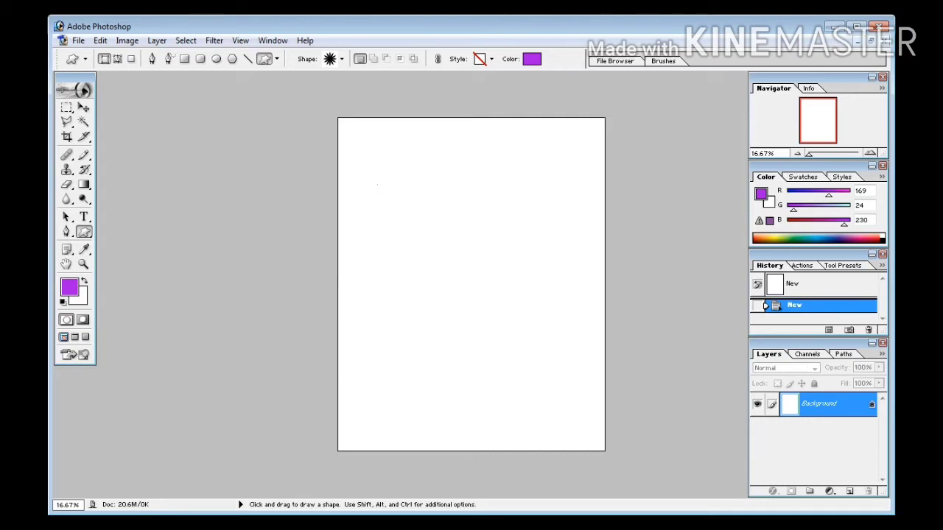
Step: Draw a freehand five-petal flower outline in the middle of the canvas with the 1 px Pencil tool
left_click(81, 161)
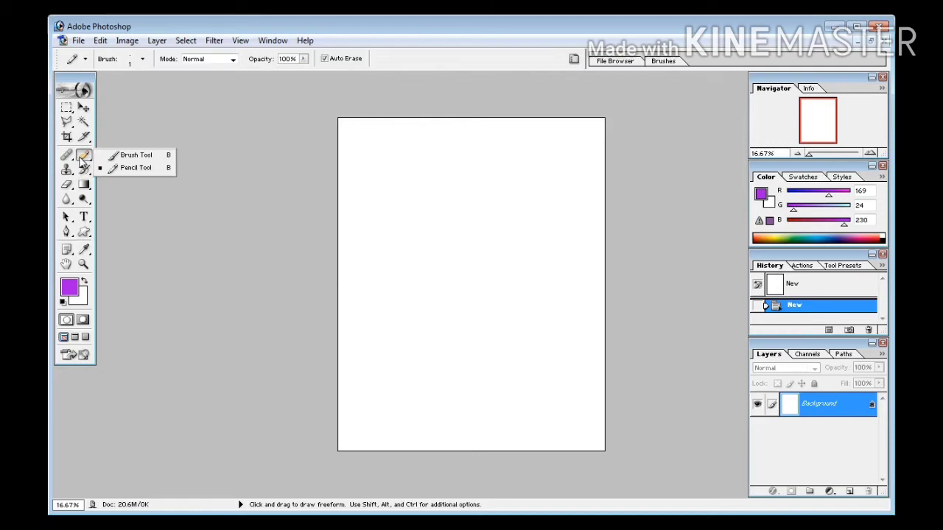
left_click(143, 171)
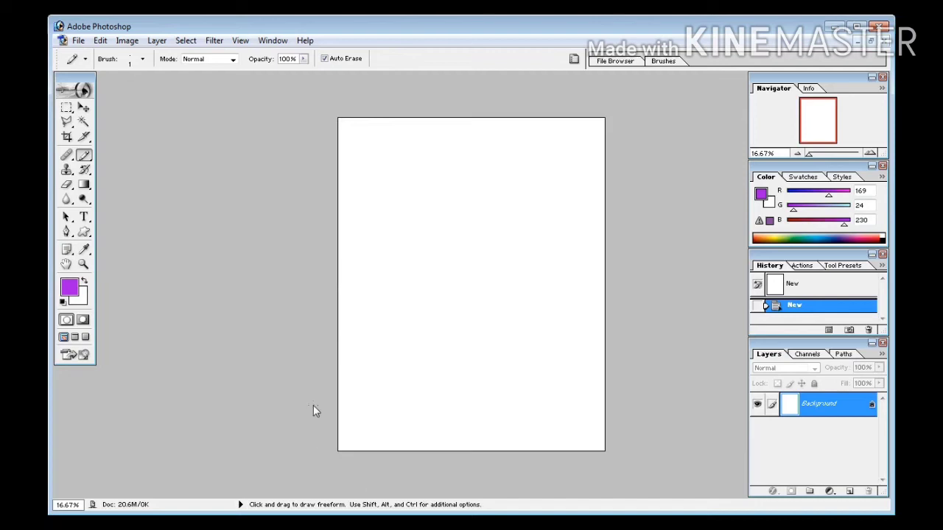
left_click(373, 393)
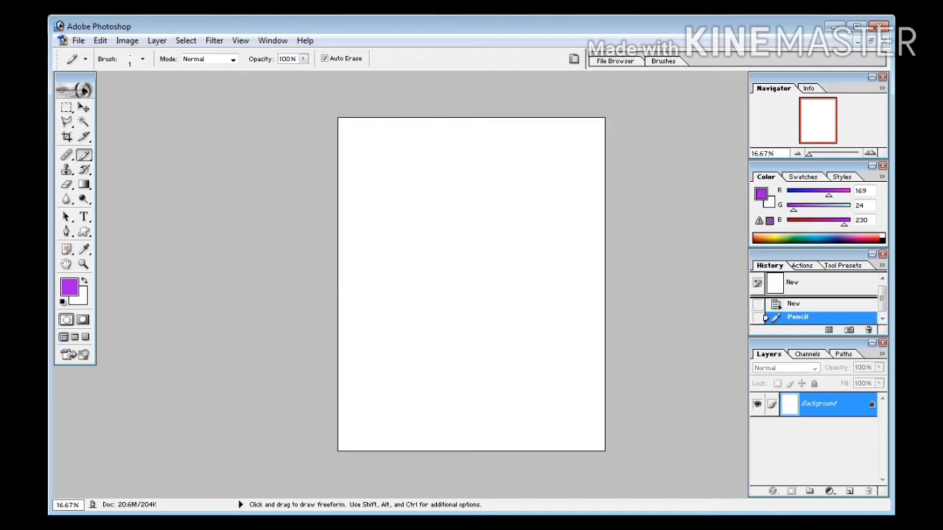
mouse_move(429, 238)
left_mouse_down()
mouse_move(457, 218)
mouse_move(445, 250)
mouse_move(488, 233)
mouse_move(495, 254)
mouse_move(471, 272)
mouse_move(446, 262)
mouse_move(465, 289)
mouse_move(444, 306)
mouse_move(433, 270)
mouse_move(415, 296)
mouse_move(397, 295)
mouse_move(394, 269)
mouse_move(434, 262)
mouse_move(392, 252)
mouse_move(389, 226)
mouse_move(424, 223)
mouse_move(430, 264)
mouse_move(449, 274)
mouse_move(466, 262)
mouse_move(461, 247)
mouse_move(430, 259)
left_mouse_up()
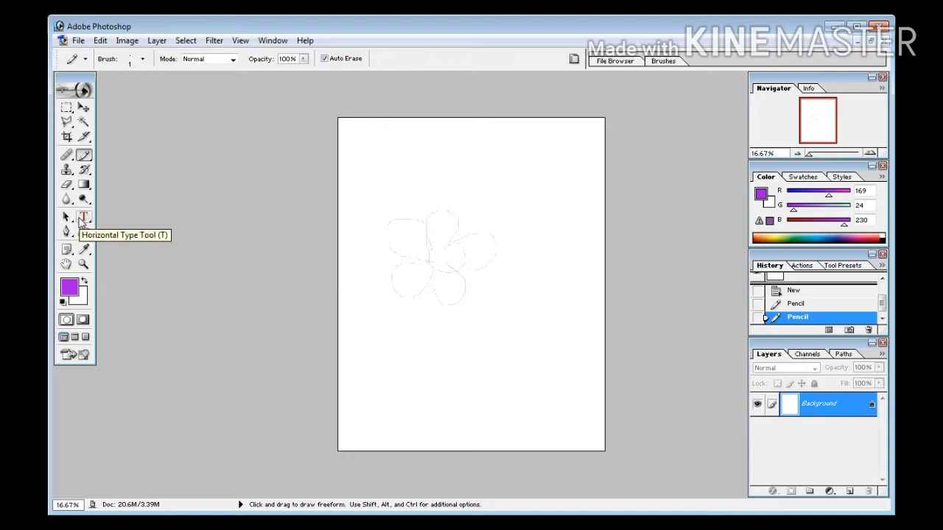
Step: Add a horizontal text box across the upper part of the canvas and set its font to Microsoft Sans Serif
left_click(82, 219)
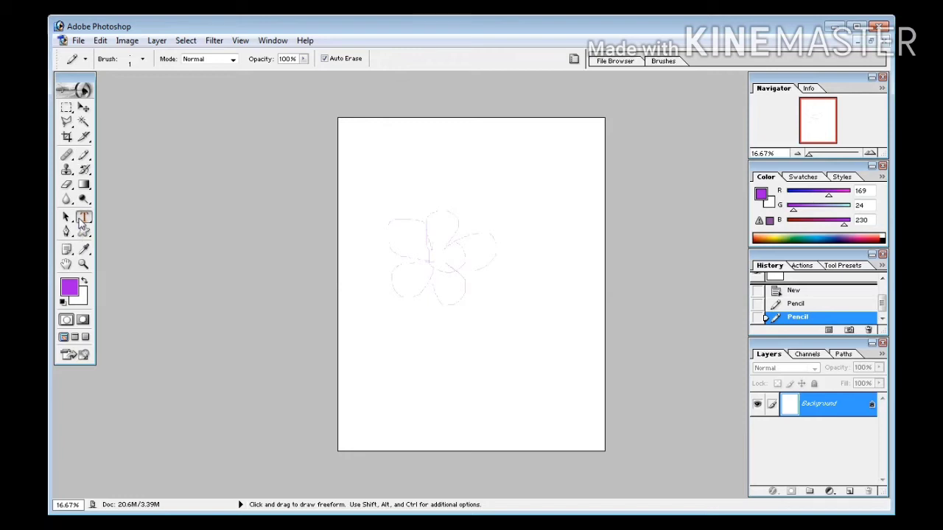
left_click_drag(383, 175, 563, 236)
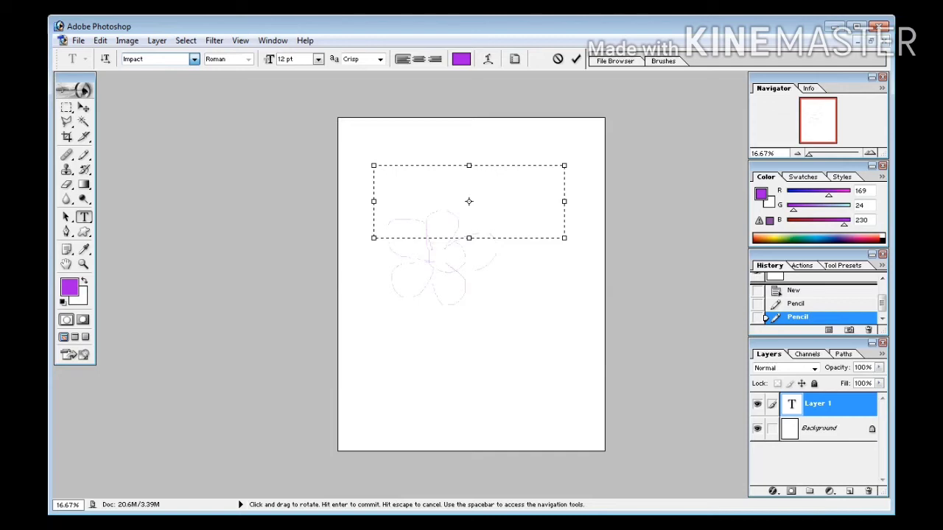
left_click(179, 298)
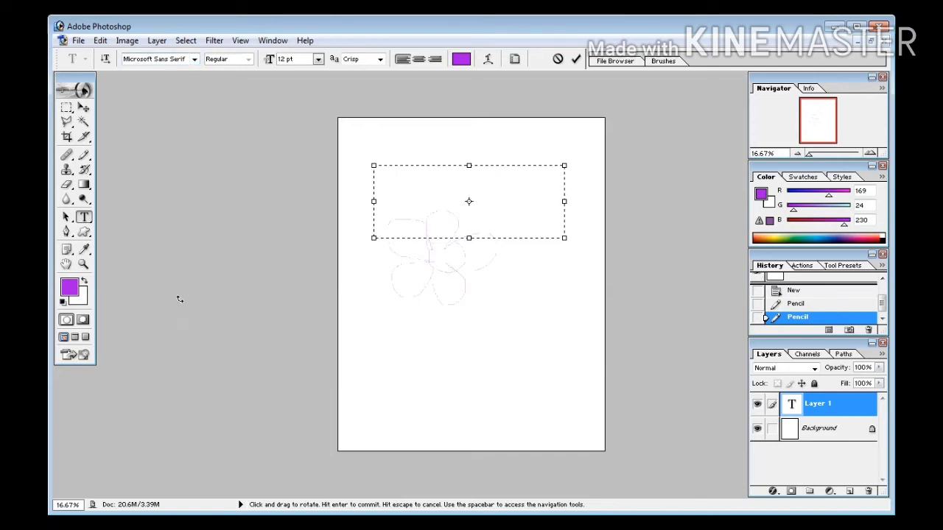
Step: Set the text size to 72 pt and the anti-aliasing method to Sharp
left_click(317, 60)
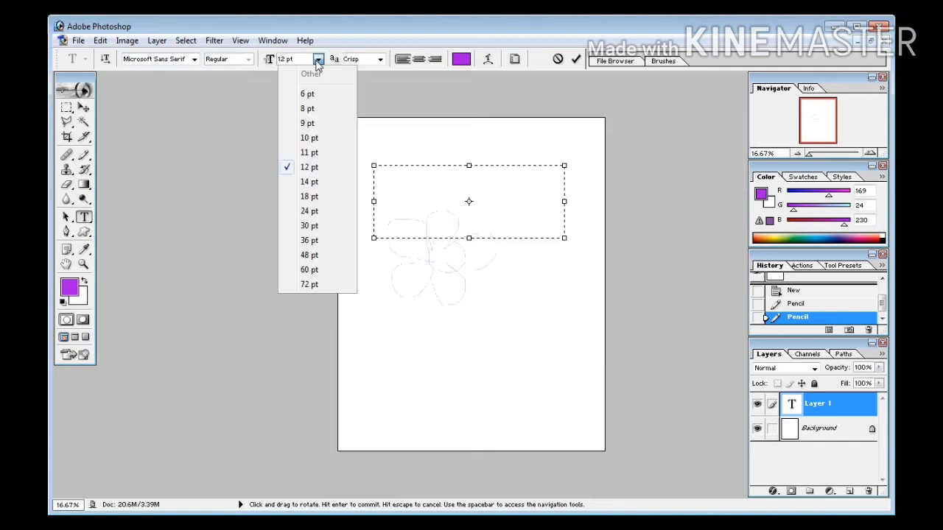
left_click(290, 285)
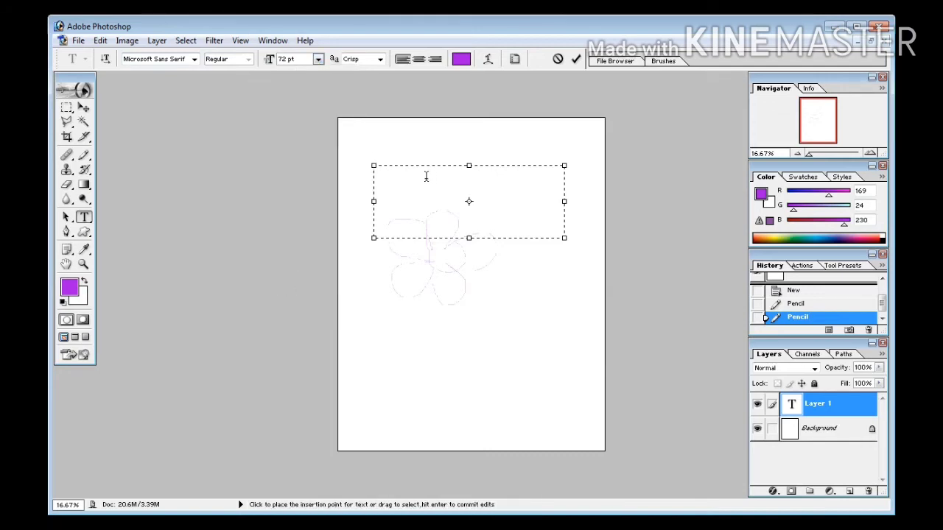
left_click(381, 59)
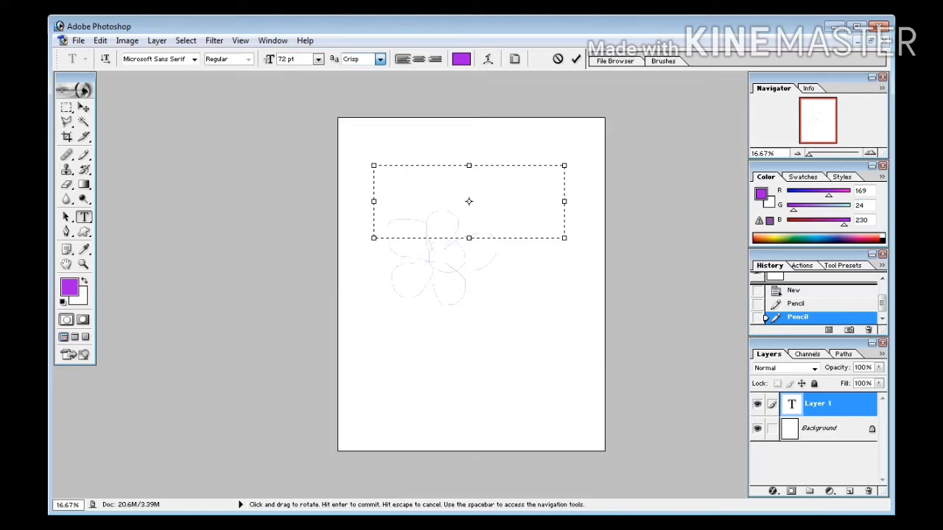
left_click(370, 80)
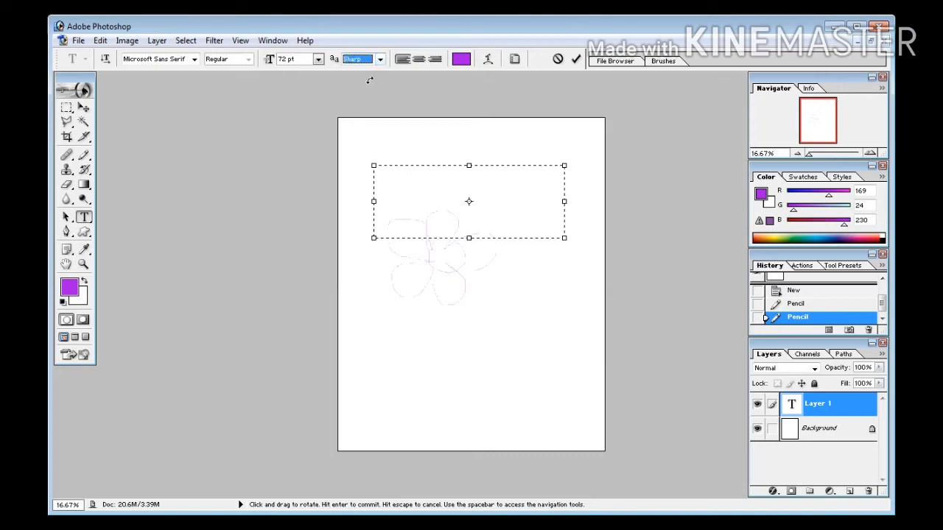
Step: Enter COMPUTER in the text box and widen the box until the word fits on one line
left_click(391, 189)
type("C")
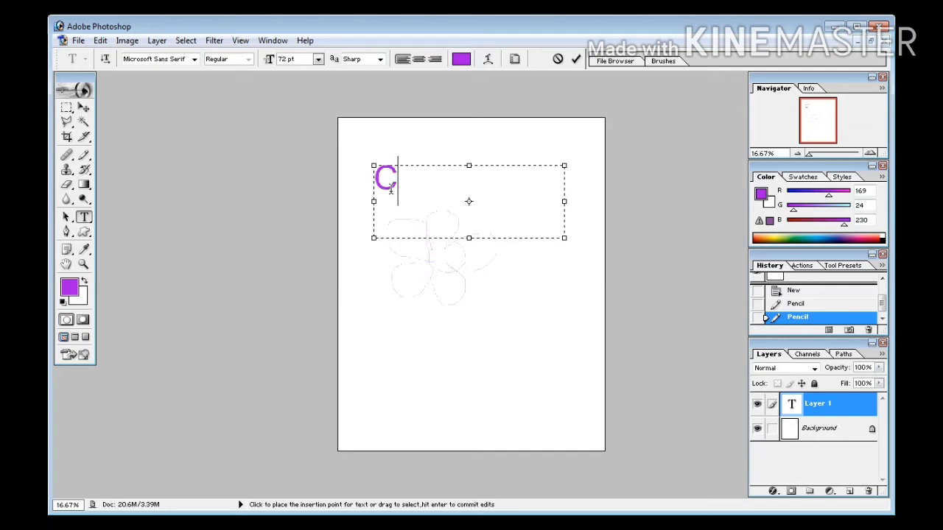
type("OM- PUTER")
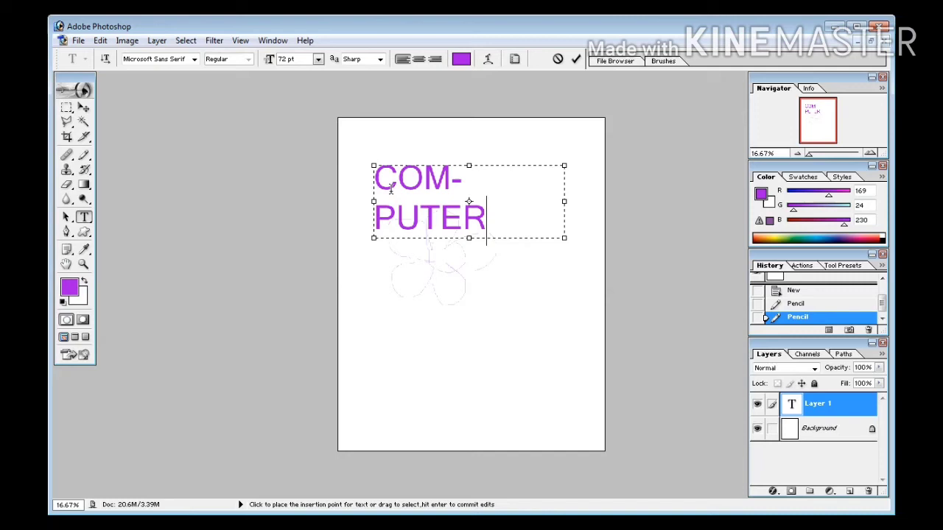
left_click_drag(565, 237, 587, 229)
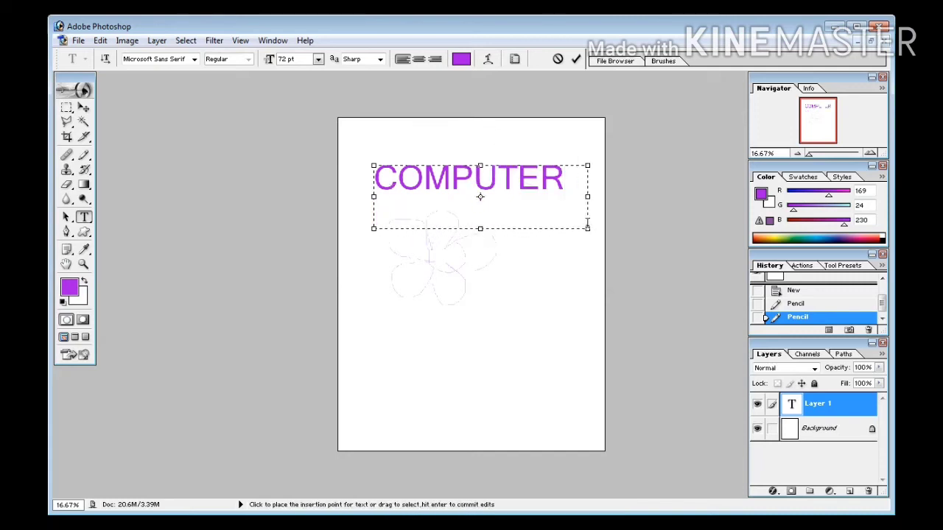
Step: Warp the COMPUTER text with the Flag style at +50% bend
left_click(487, 59)
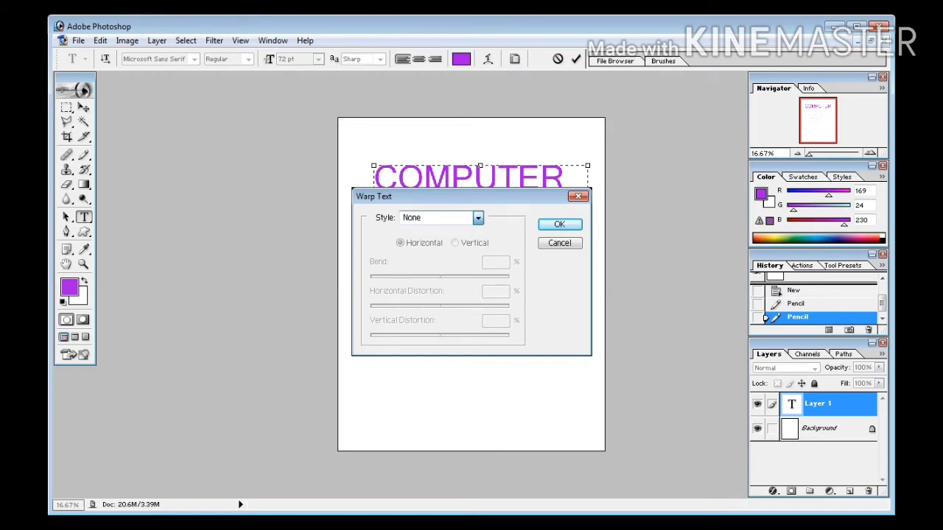
left_click(478, 217)
left_click(439, 366)
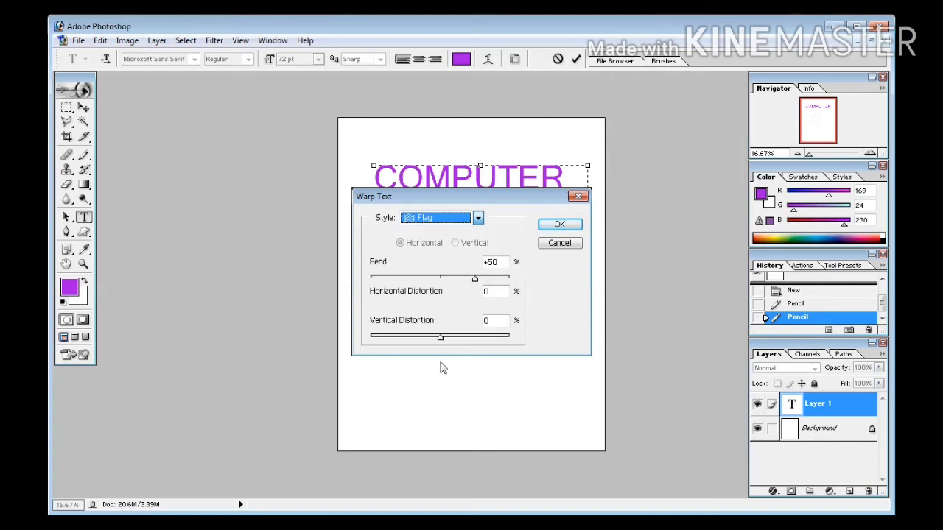
left_click(556, 225)
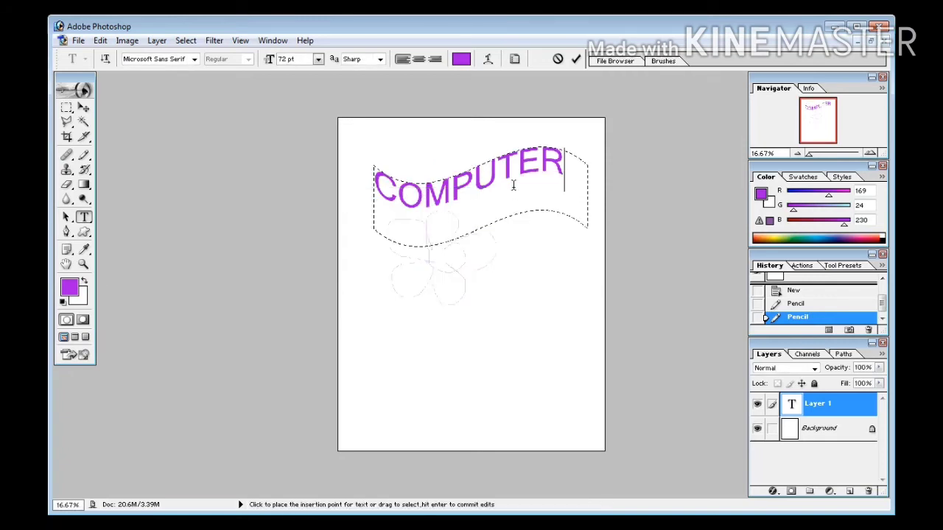
Step: Change the COMPUTER text's warp style to Arch after trying Fish, and move the text down over the flower
left_click(493, 60)
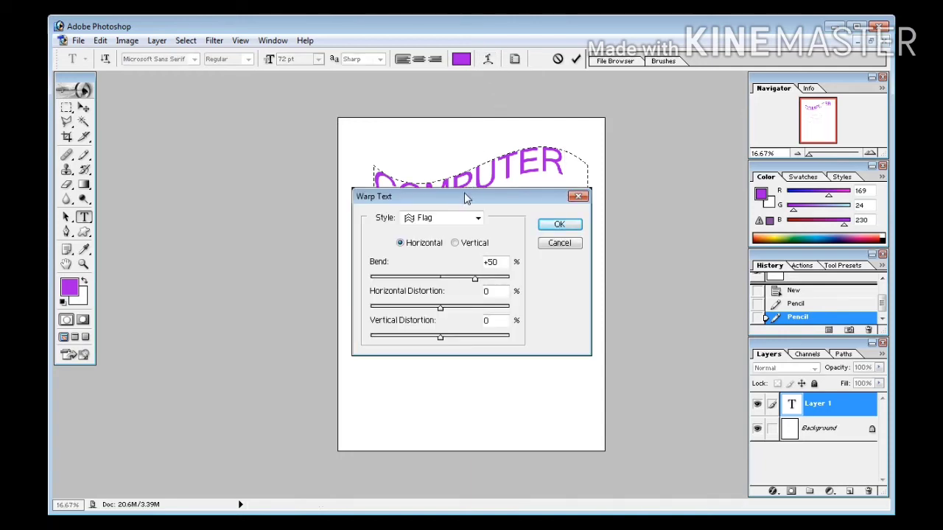
left_click_drag(464, 192, 468, 249)
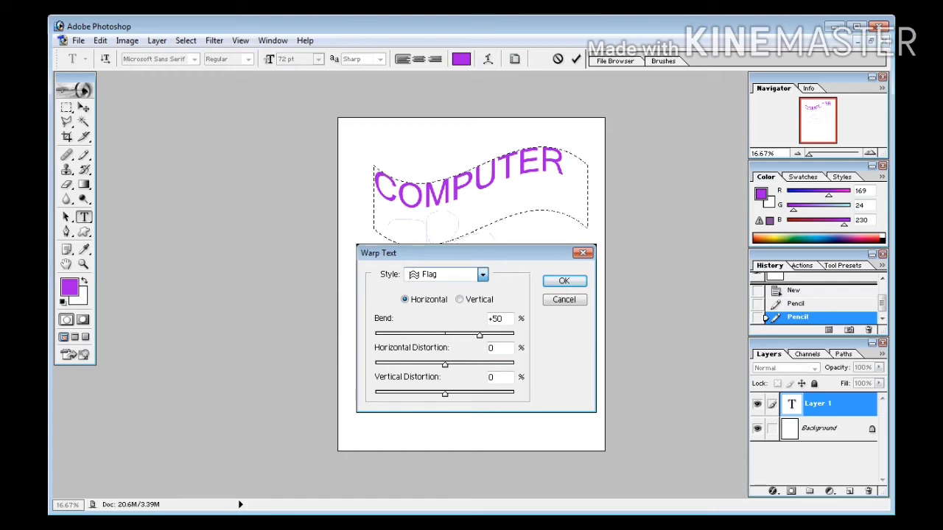
left_click(482, 275)
left_click(430, 390)
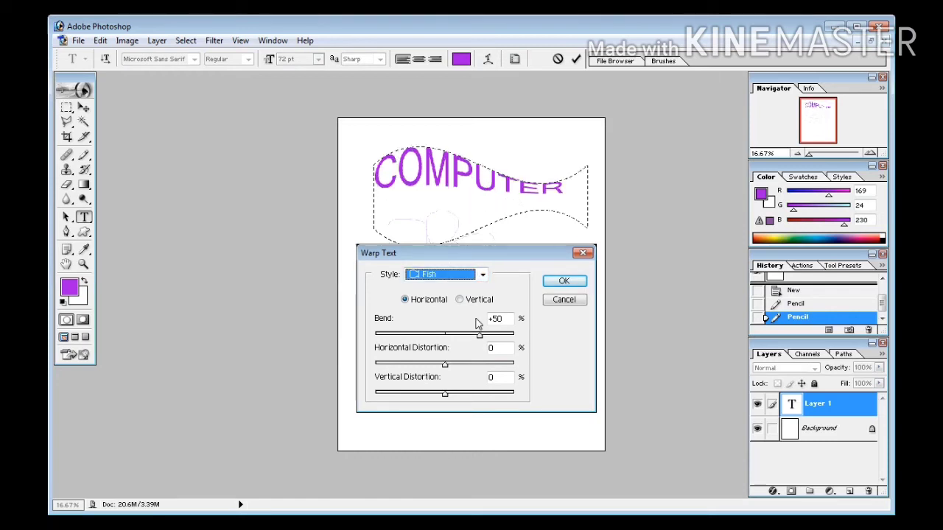
left_click(485, 275)
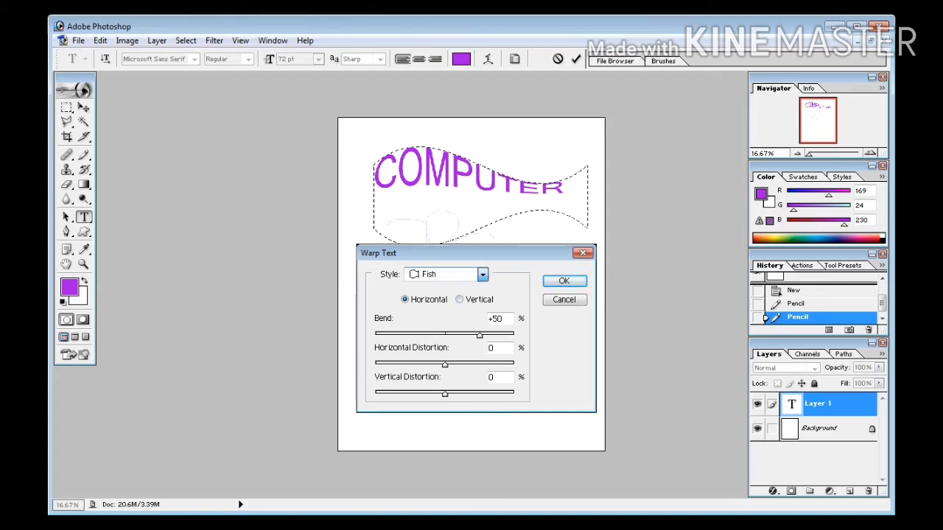
left_click(442, 361)
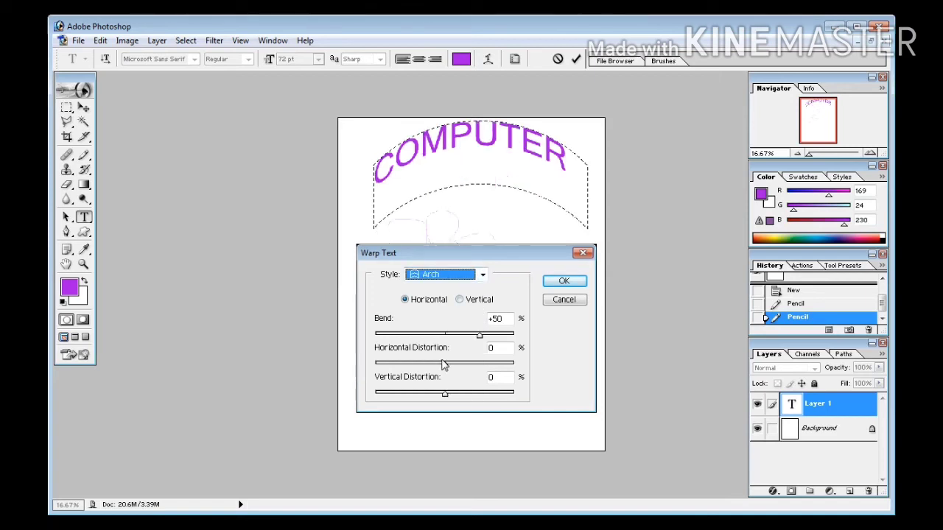
left_click(565, 282)
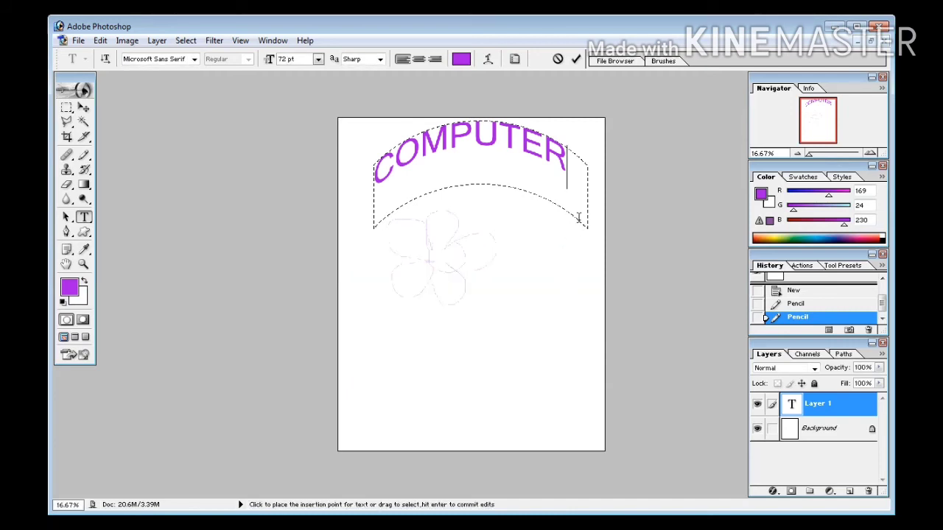
left_click_drag(587, 227, 580, 313)
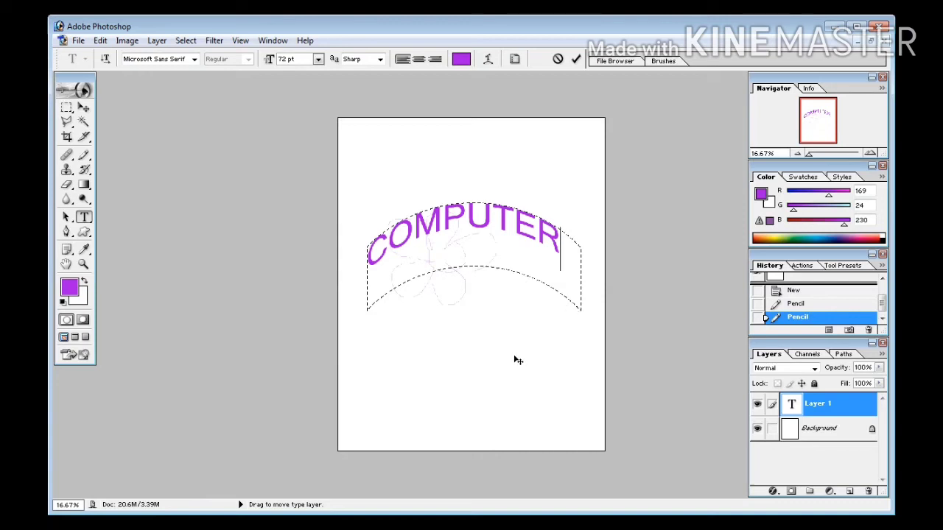
Step: Draw a wide purple rounded rectangle with a 10 px corner radius below the flower
left_click(84, 233)
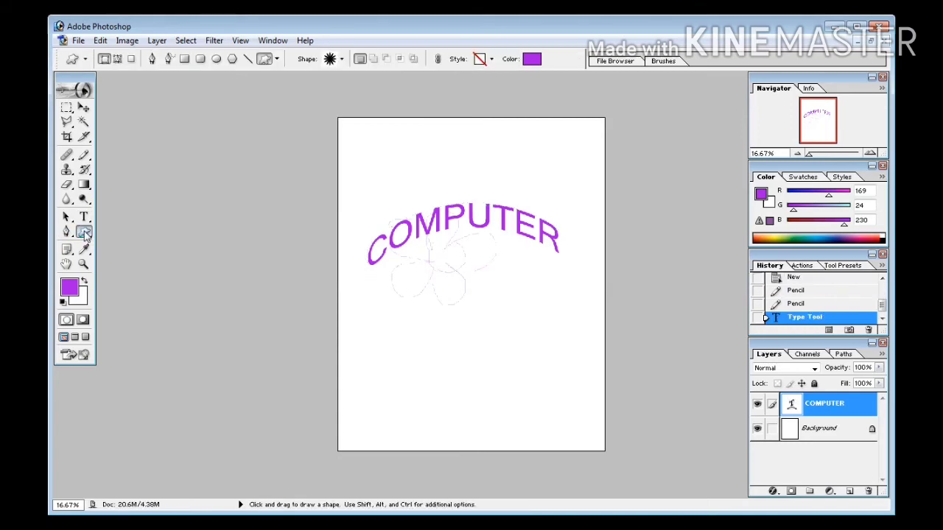
left_click(85, 233)
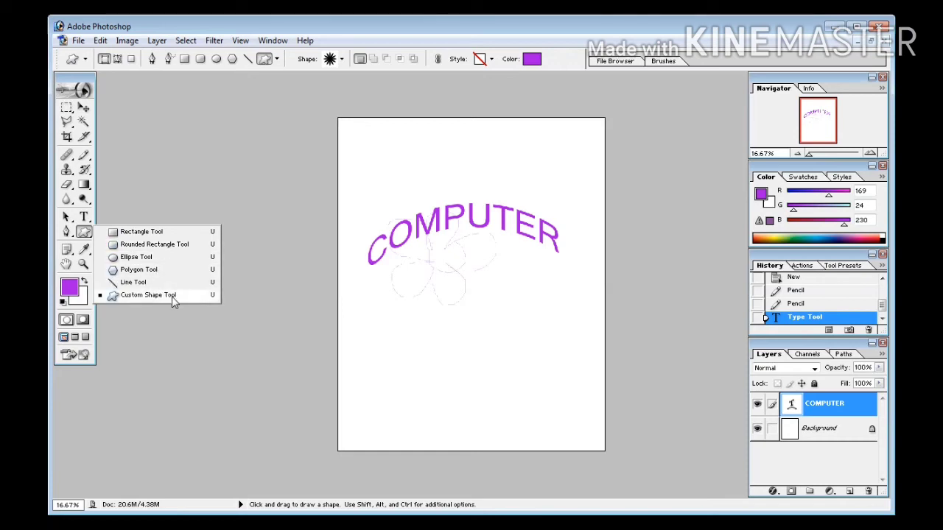
left_click(162, 244)
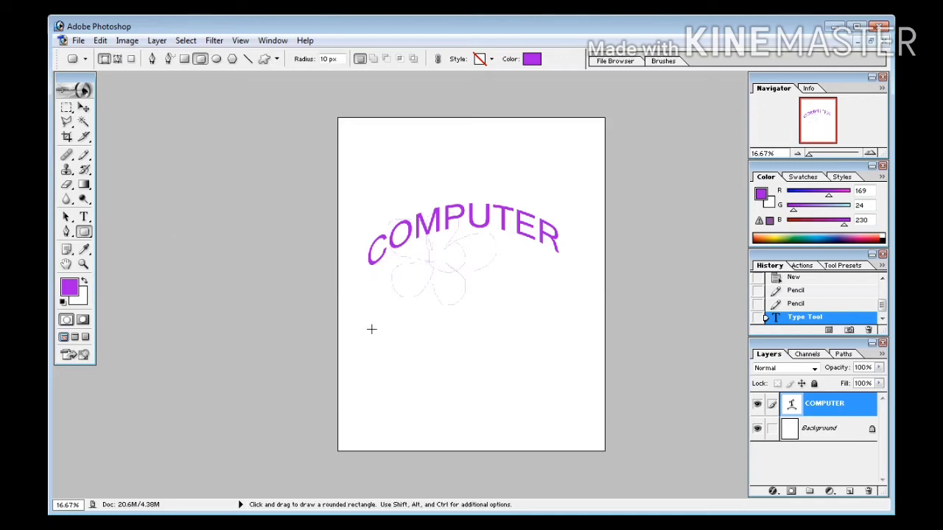
left_click_drag(374, 308, 526, 377)
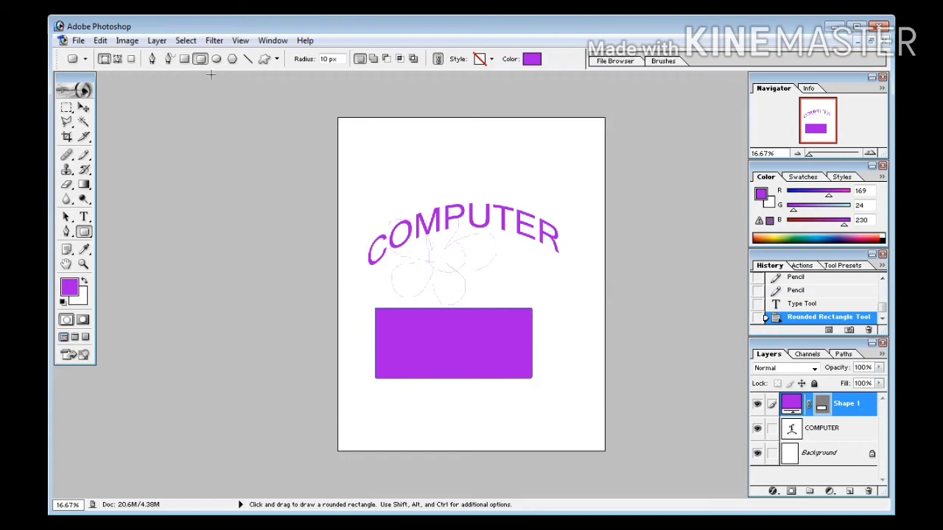
Step: Try the glossy blue, red-yellow glow and brown preset styles on the rectangle, and reset it to Default Style (None)
left_click(491, 59)
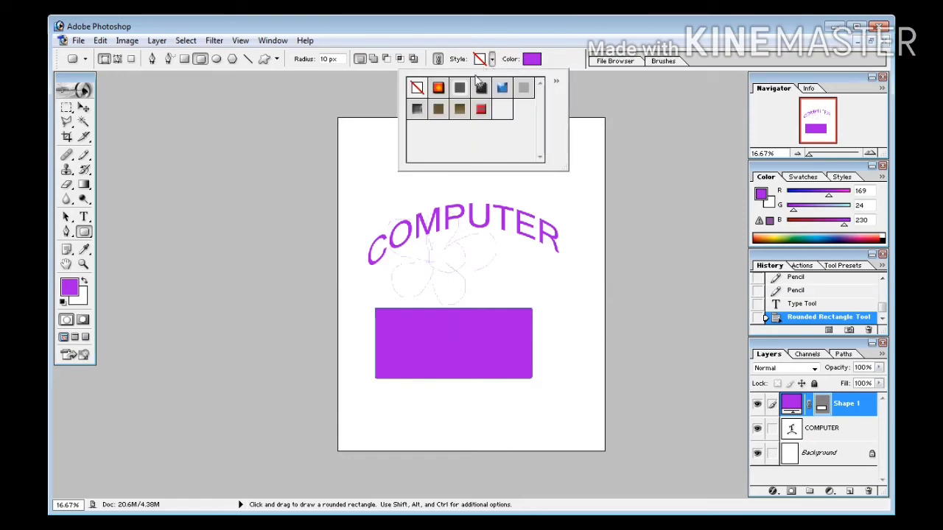
left_click(502, 87)
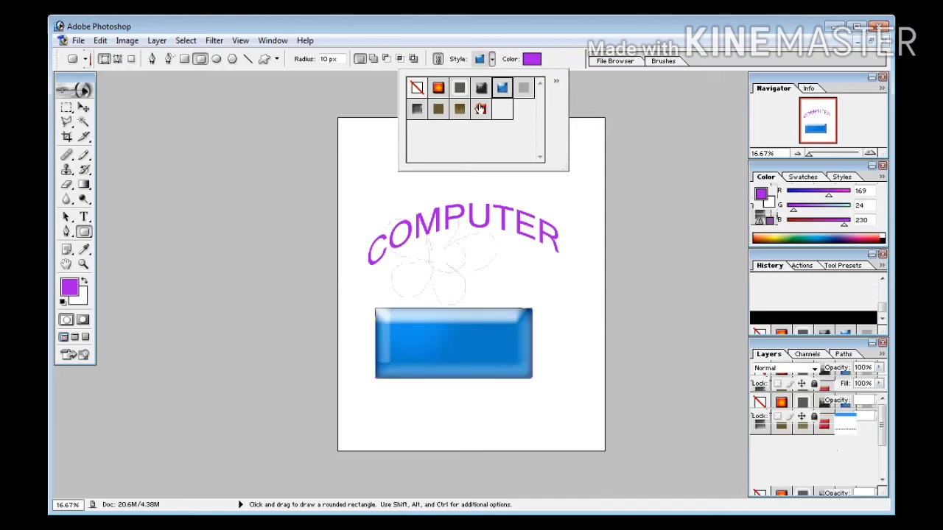
left_click(437, 88)
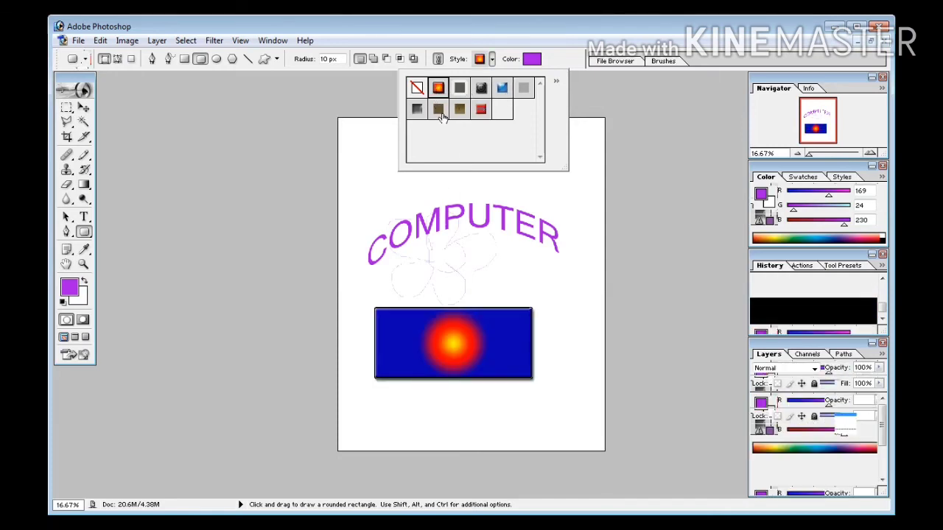
left_click(460, 109)
left_click(439, 109)
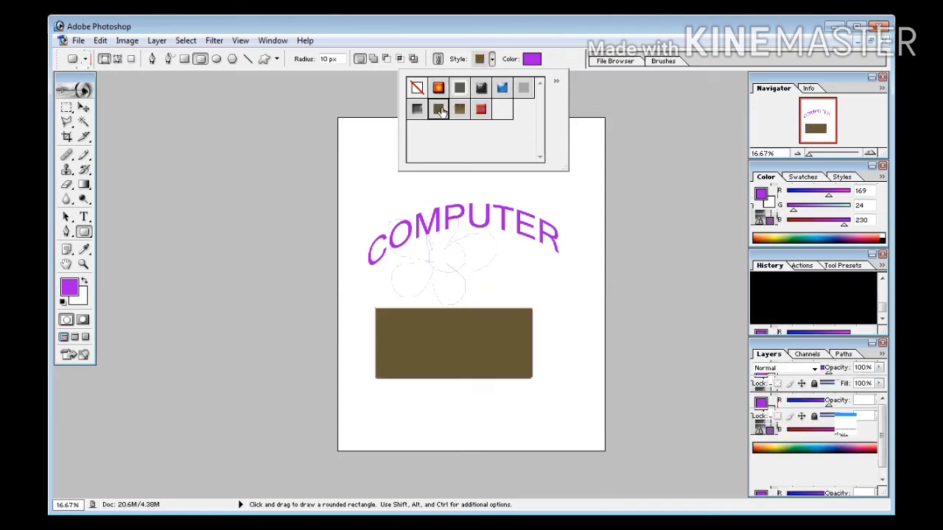
left_click(389, 114)
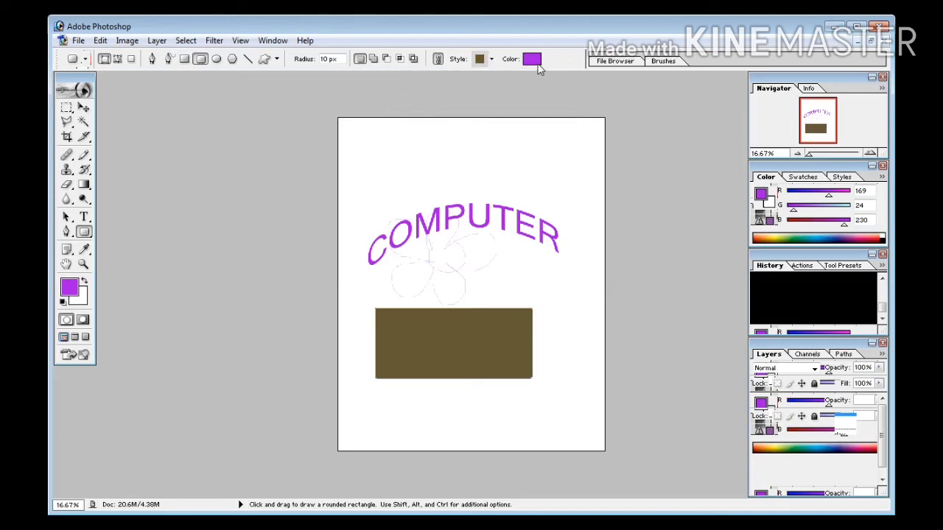
left_click(491, 59)
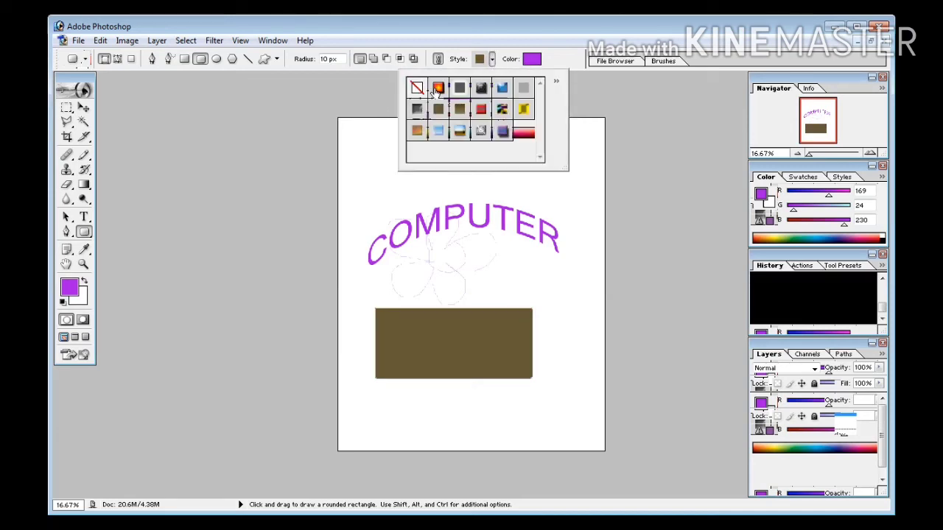
left_click(437, 88)
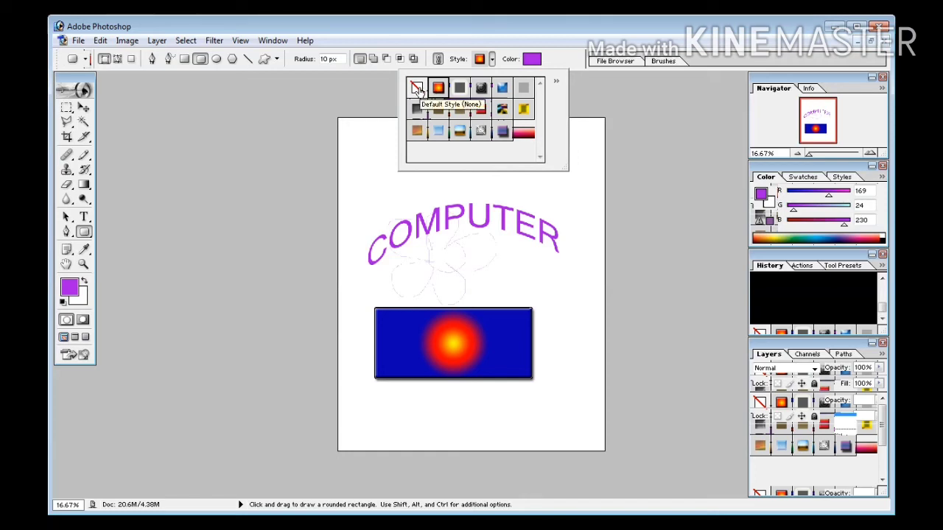
left_click(416, 89)
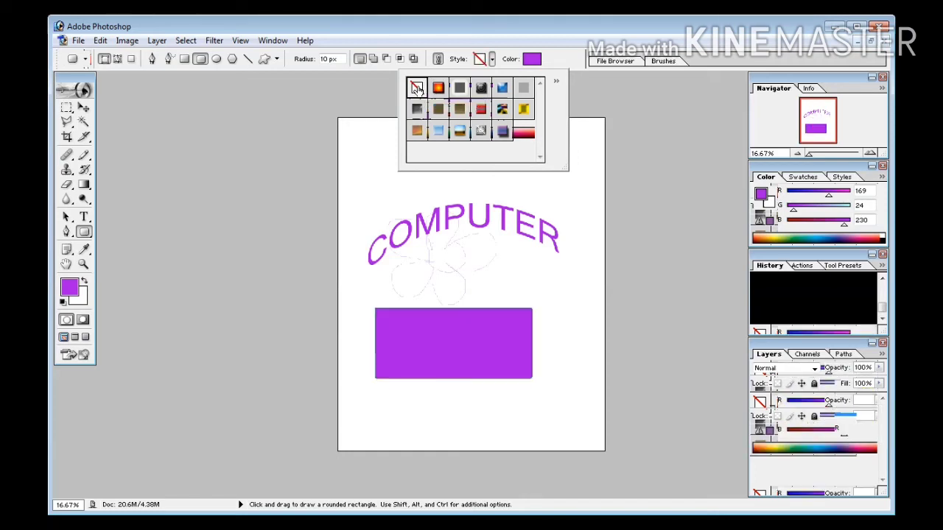
Step: Change the rounded rectangle's fill color to the teal green 2DDAAB
left_click(533, 60)
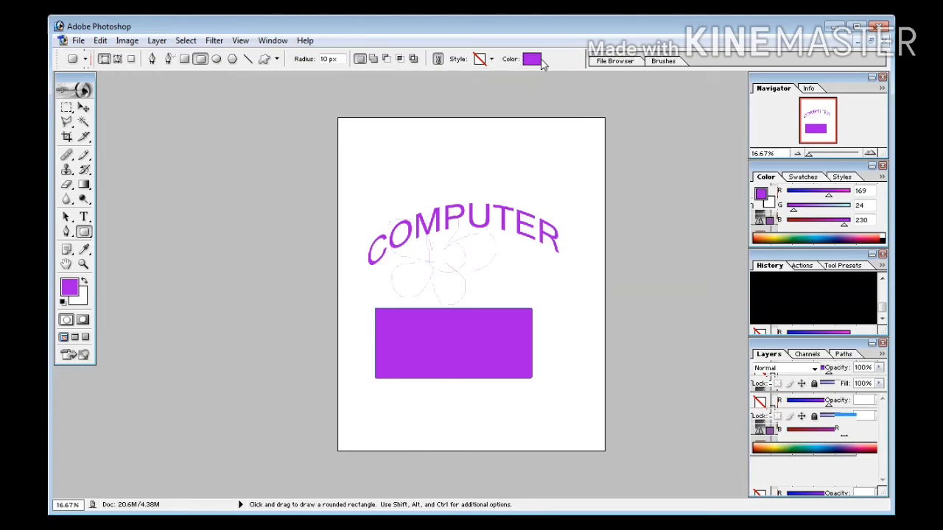
left_click(503, 286)
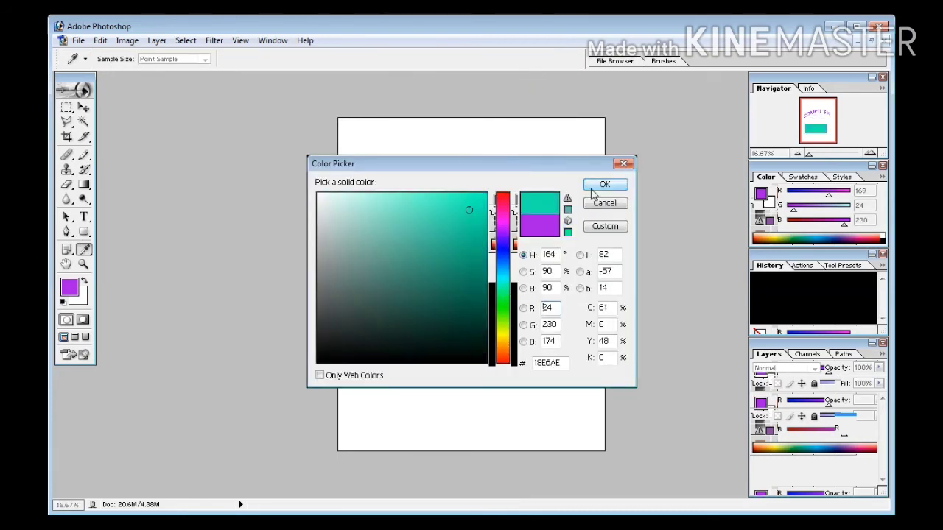
left_click(452, 218)
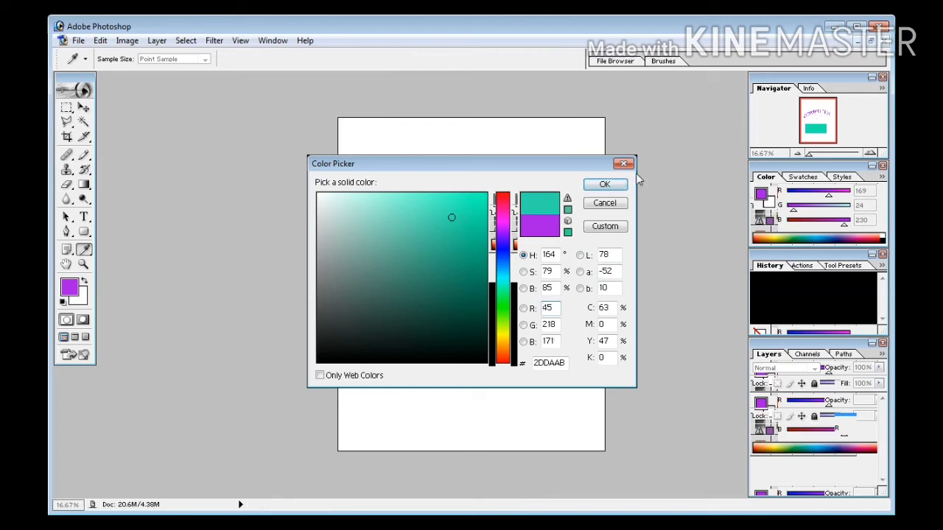
left_click(605, 185)
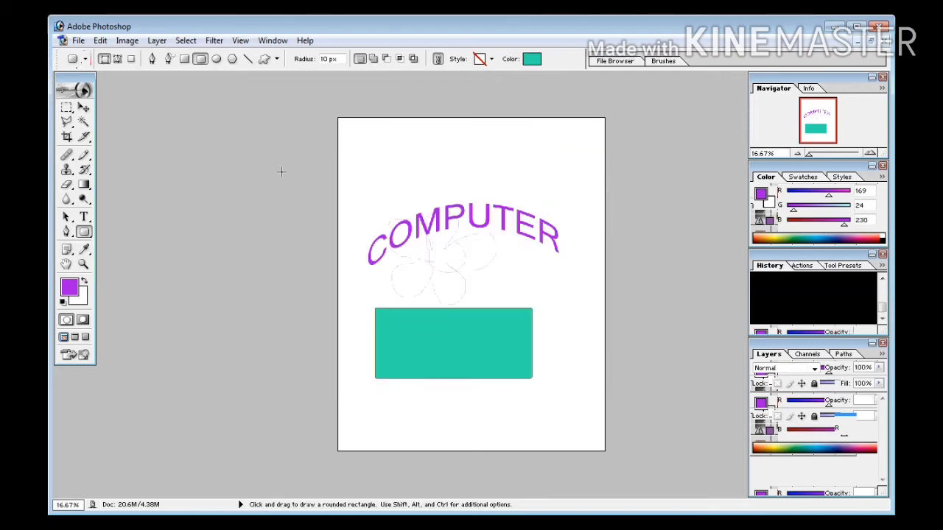
Step: Enter 70 as the corner radius for rounded rectangles and accept the closest allowed value
double_click(331, 59)
type("70")
key("Return")
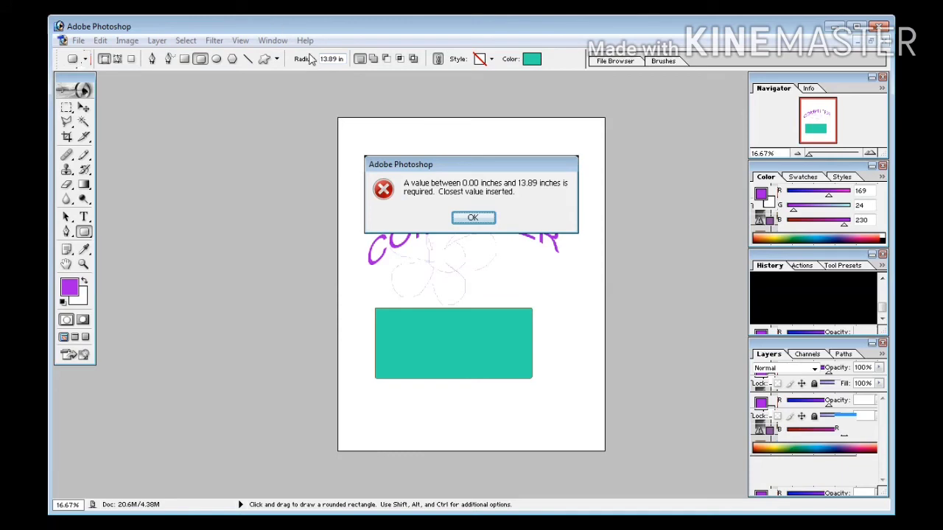
left_click(469, 218)
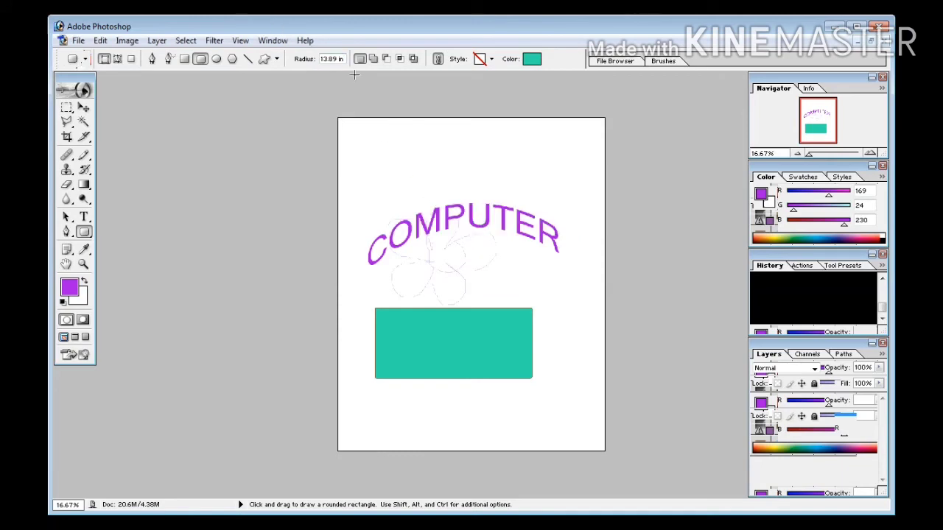
Step: Draw a small polygon in the blank area above the warped COMPUTER text with the Polygon tool
left_click(299, 58)
type("1")
left_click(232, 59)
left_click_drag(360, 151, 428, 178)
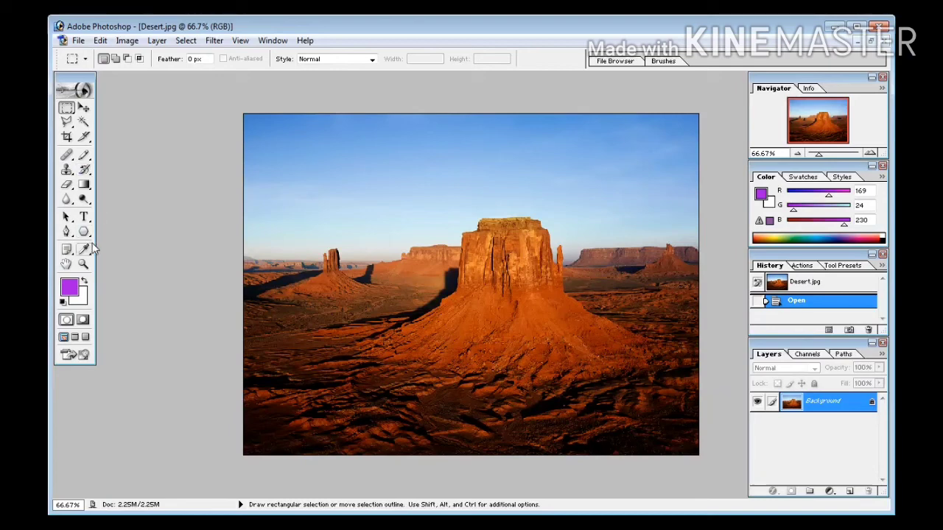
Step: Magnify the desert photo to 300% around the shadow beside the central butte, and reduce the view to 50%
left_click(83, 264)
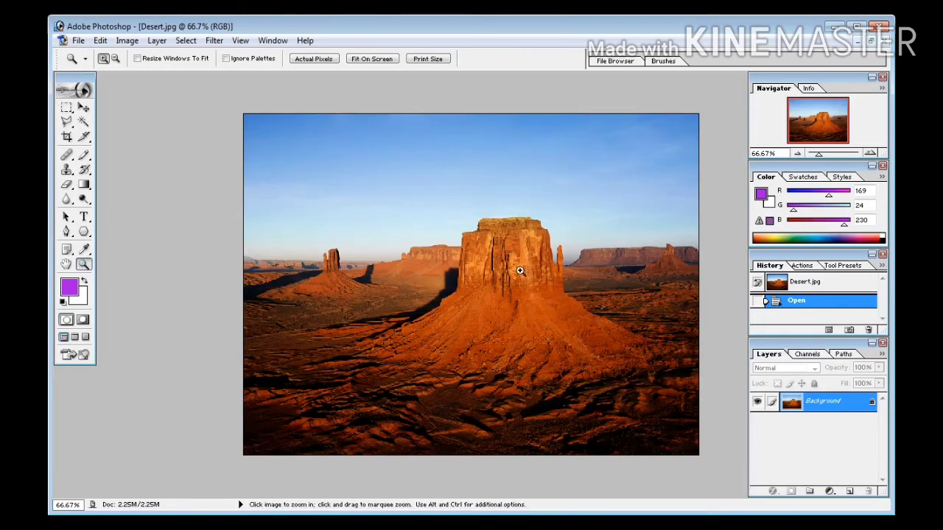
left_click(425, 281)
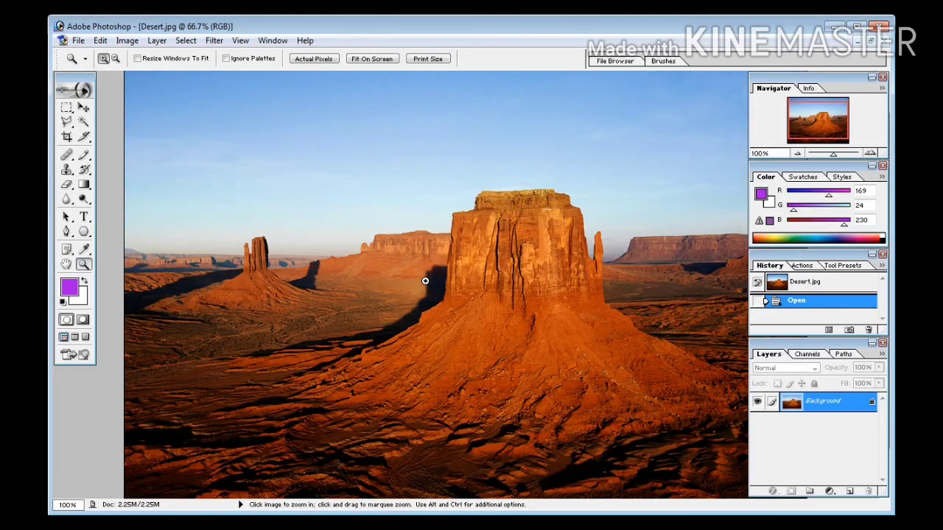
left_click(425, 281)
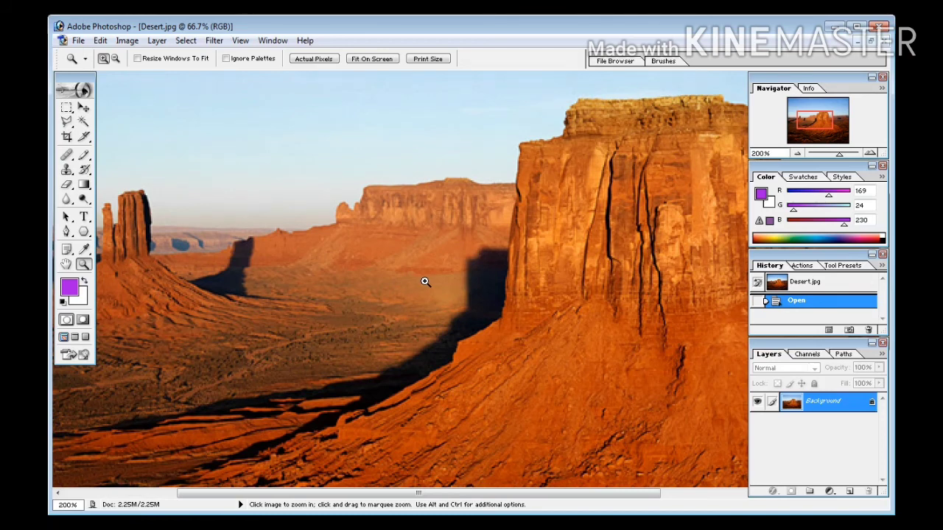
left_click(425, 281)
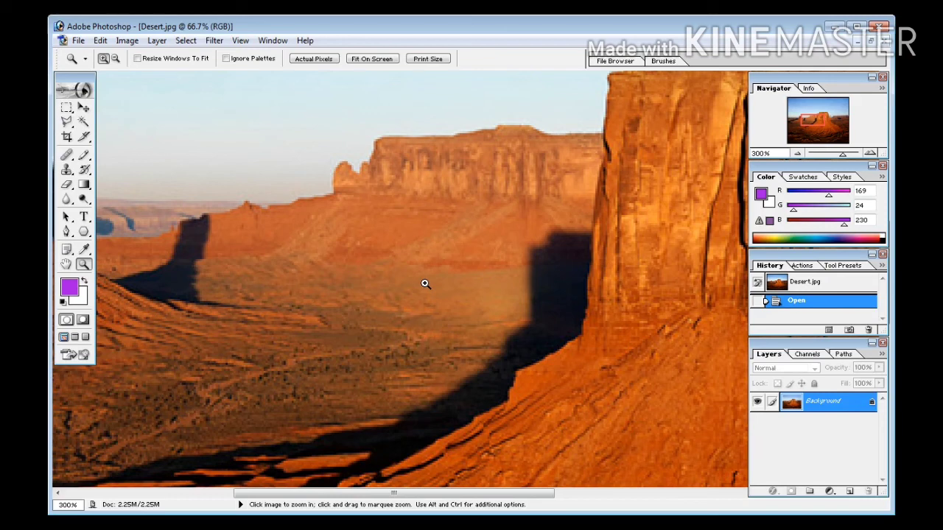
left_click(425, 283, "alt")
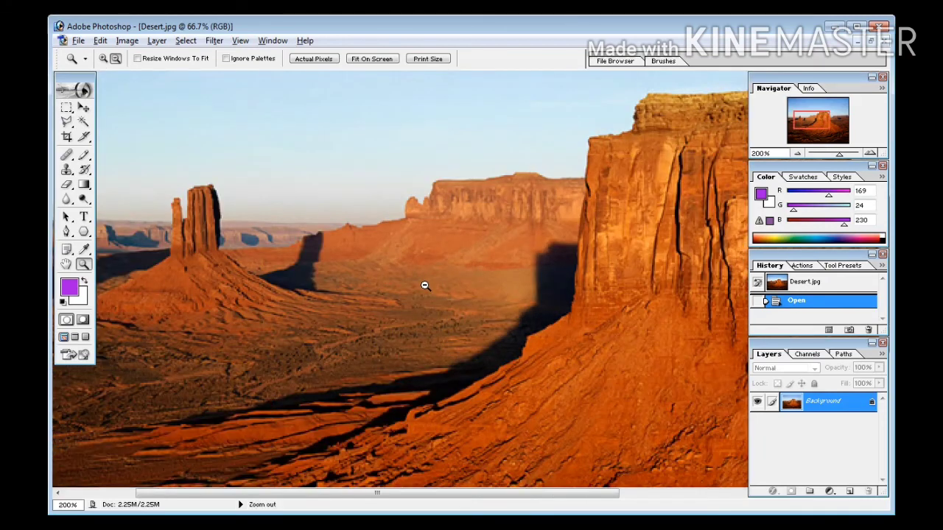
left_click(425, 286, "alt")
left_click(424, 285, "alt")
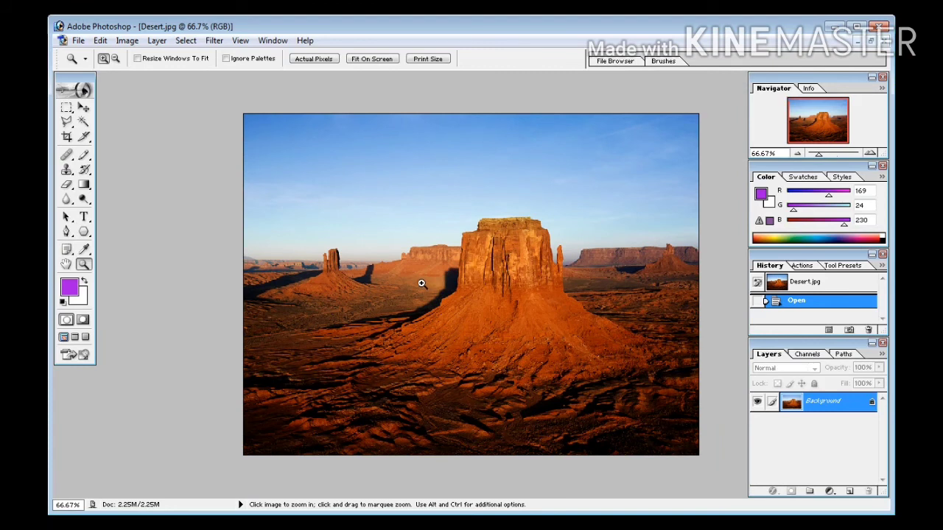
left_click(406, 277, "alt")
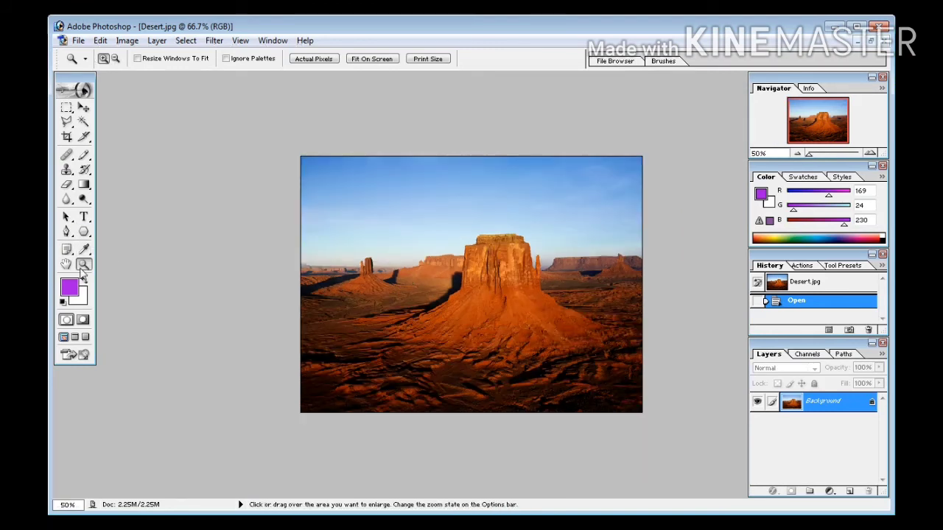
Step: Magnify the photo to 200% and pan with the Hand tool across the rock formations, sky and dark foreground
left_click(336, 246)
left_click(336, 245)
left_click(336, 244)
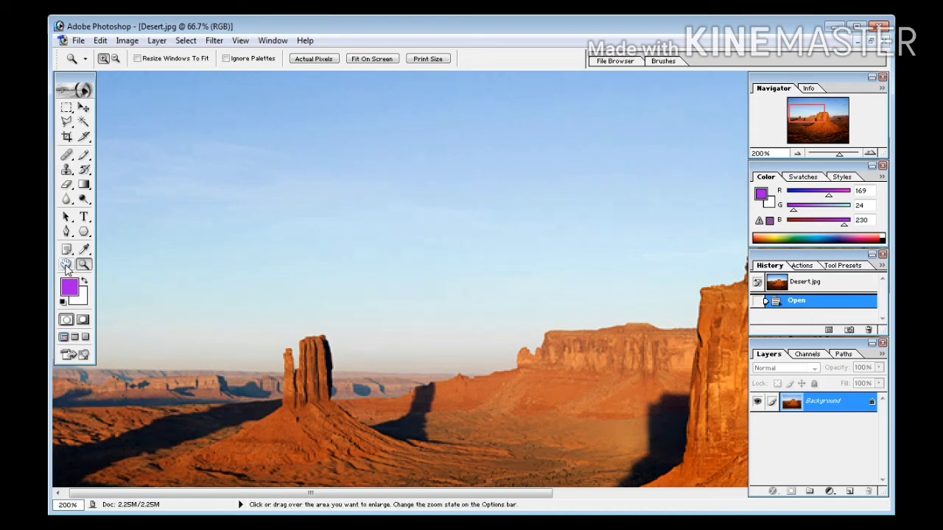
left_click(65, 266)
left_click_drag(198, 347, 211, 246)
left_click_drag(200, 303, 214, 152)
left_click_drag(240, 333, 304, 226)
left_click_drag(439, 211, 329, 445)
left_click_drag(558, 226, 450, 355)
left_click_drag(624, 201, 520, 337)
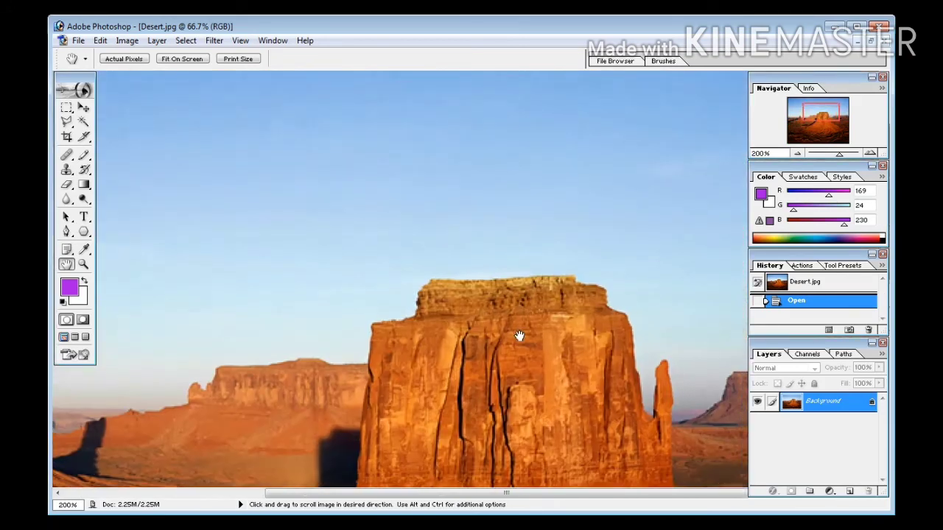
left_click_drag(594, 238, 465, 345)
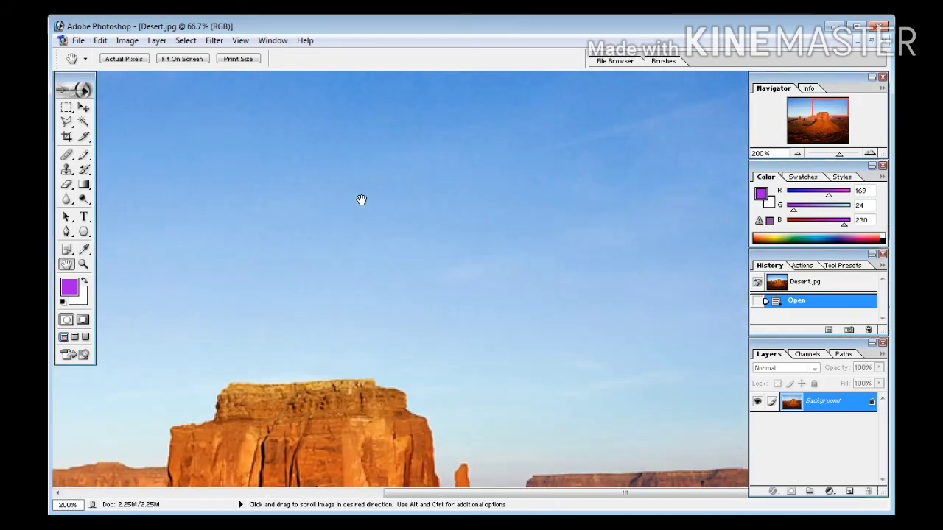
left_click_drag(362, 200, 489, 246)
left_click_drag(291, 442, 465, 266)
left_click_drag(350, 353, 409, 267)
left_click_drag(287, 361, 344, 265)
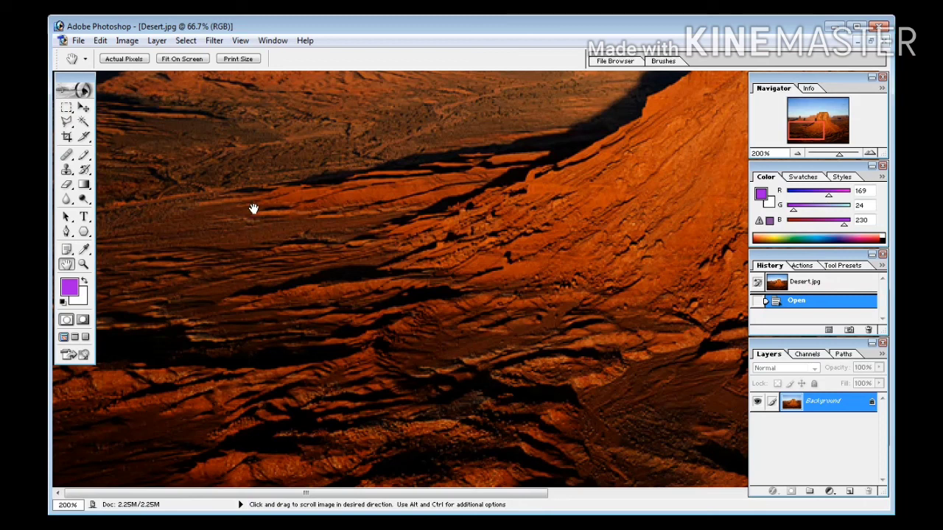
Step: Alternate between zooming out and magnifying the sky to 200%, ending with the whole photo at 66.67%
left_click(83, 265)
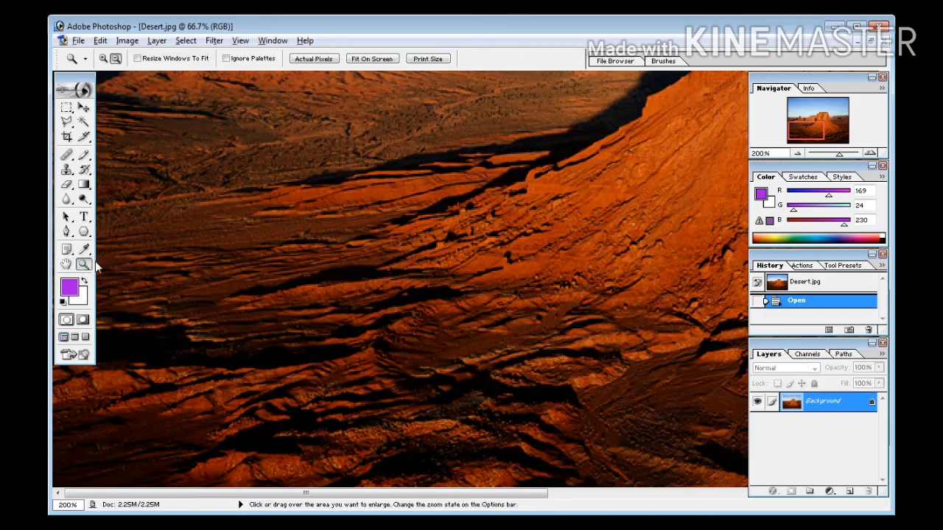
left_click(263, 241, "alt")
left_click(265, 241, "alt")
left_click(264, 241, "alt")
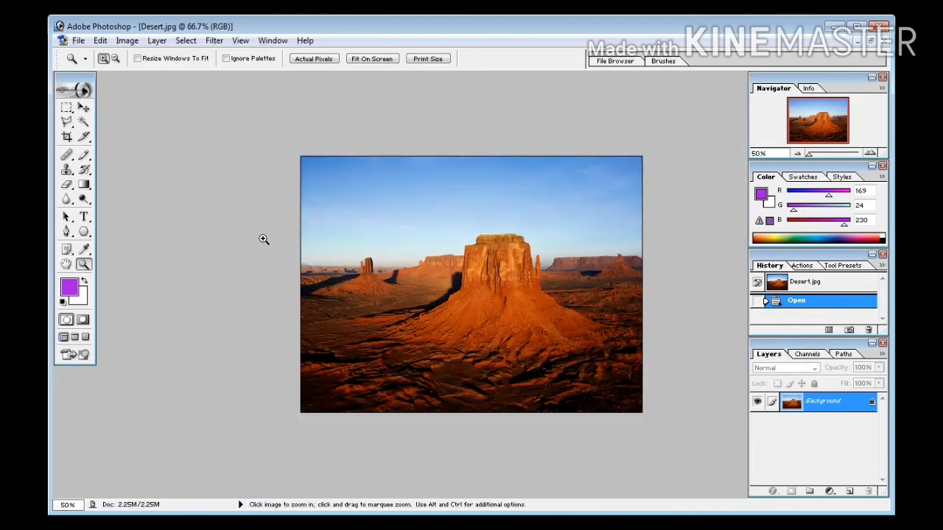
left_click(168, 216)
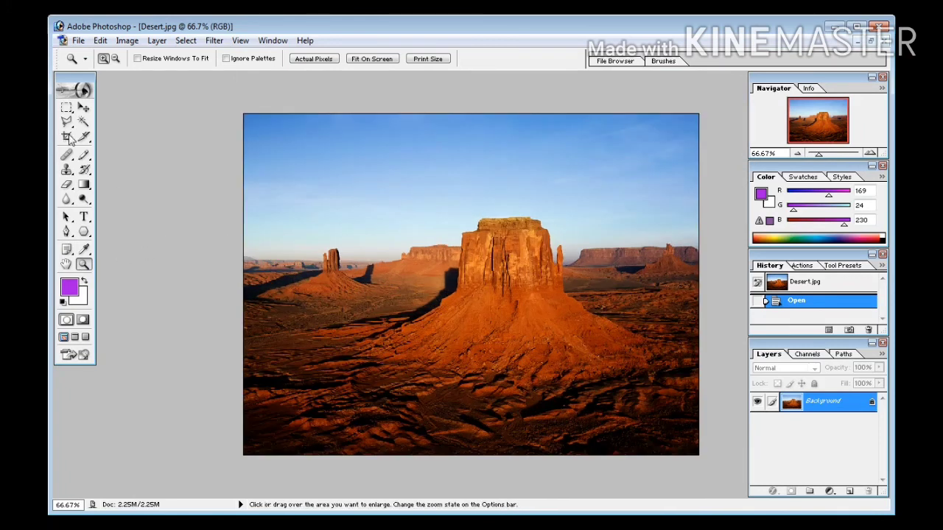
left_click(165, 186)
left_click(165, 185)
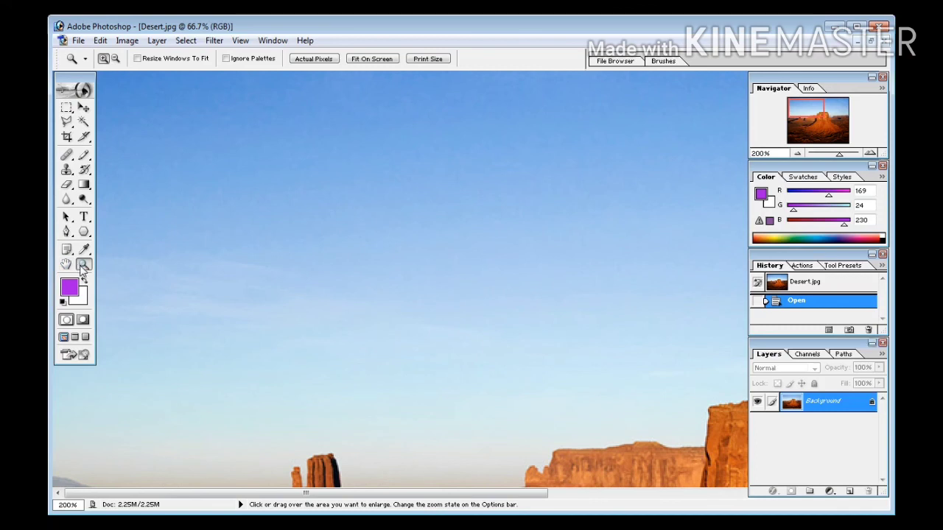
left_click(316, 253, "alt")
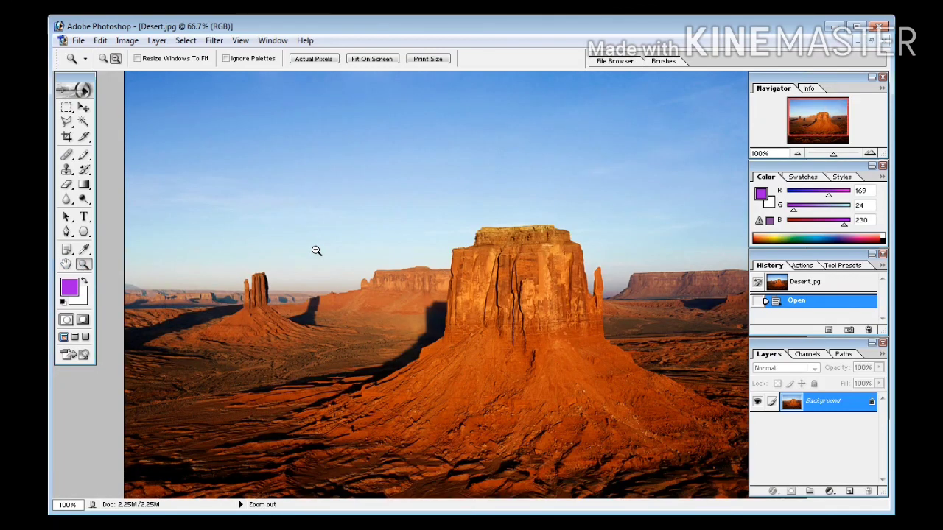
left_click(110, 101)
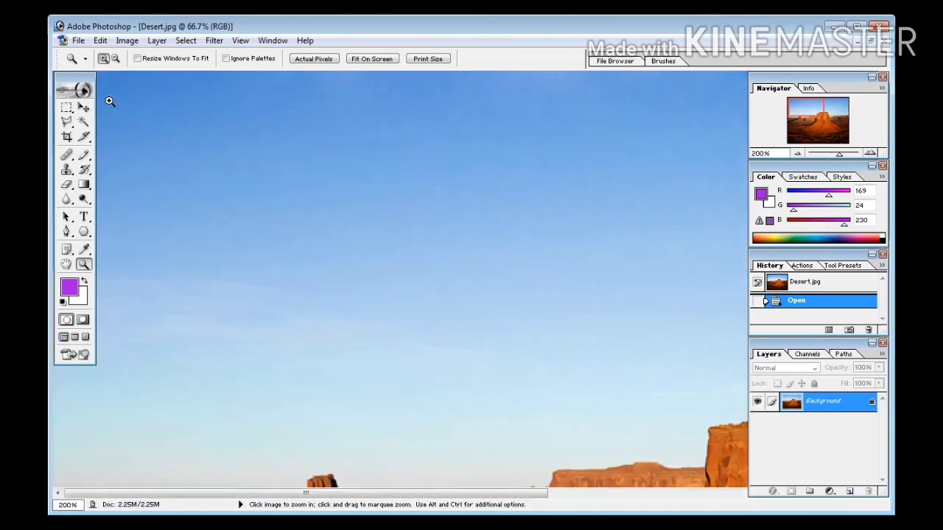
left_click(211, 263, "alt")
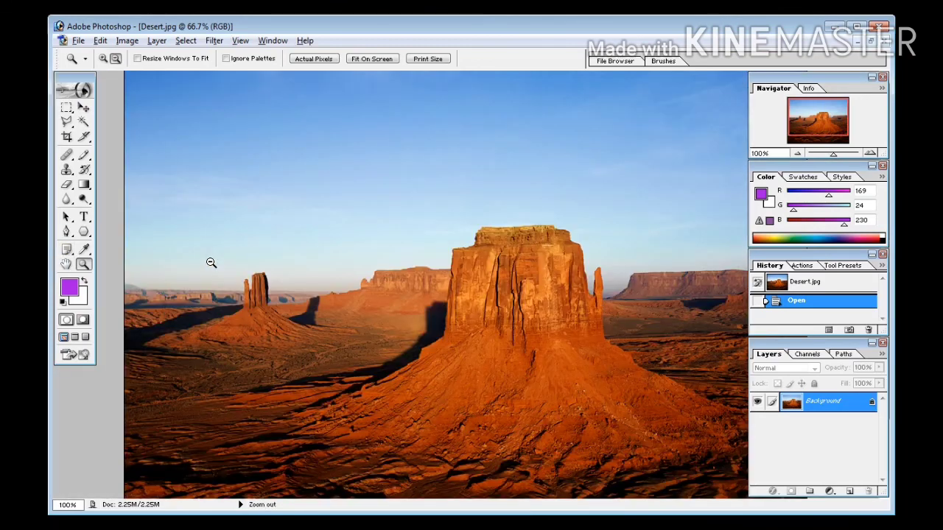
left_click(211, 263, "alt")
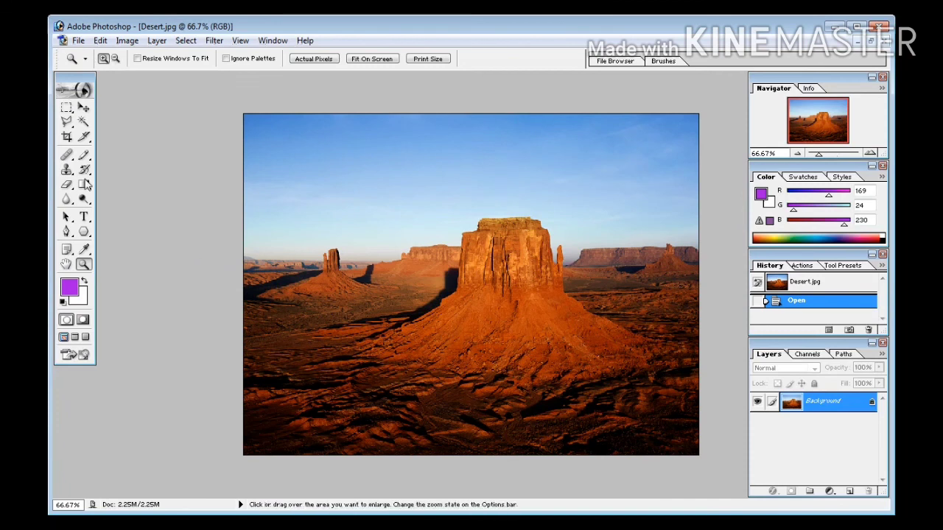
left_click(84, 59)
left_click(84, 59)
left_click(78, 41)
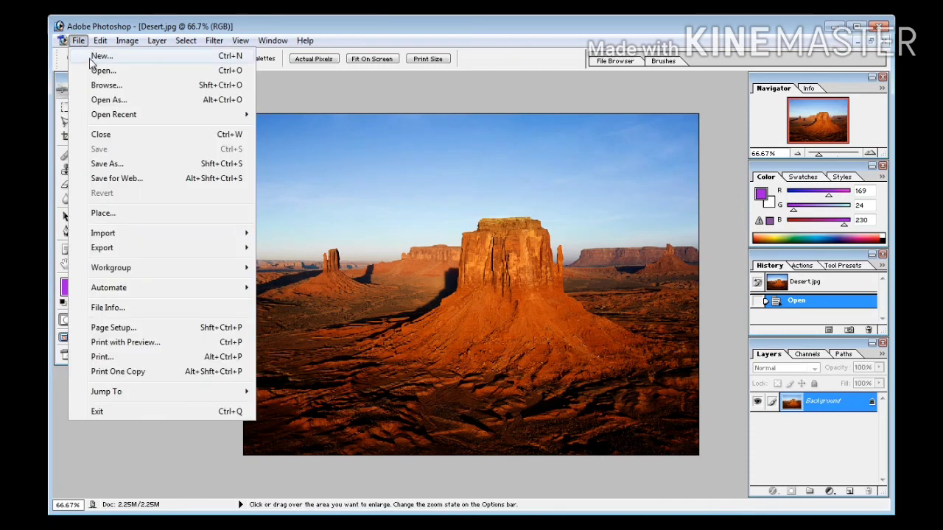
left_click(92, 57)
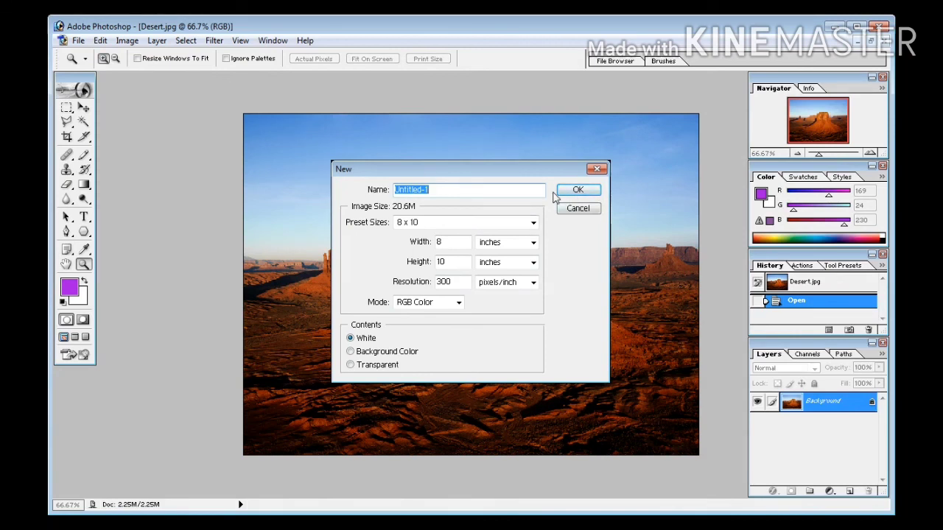
left_click(579, 208)
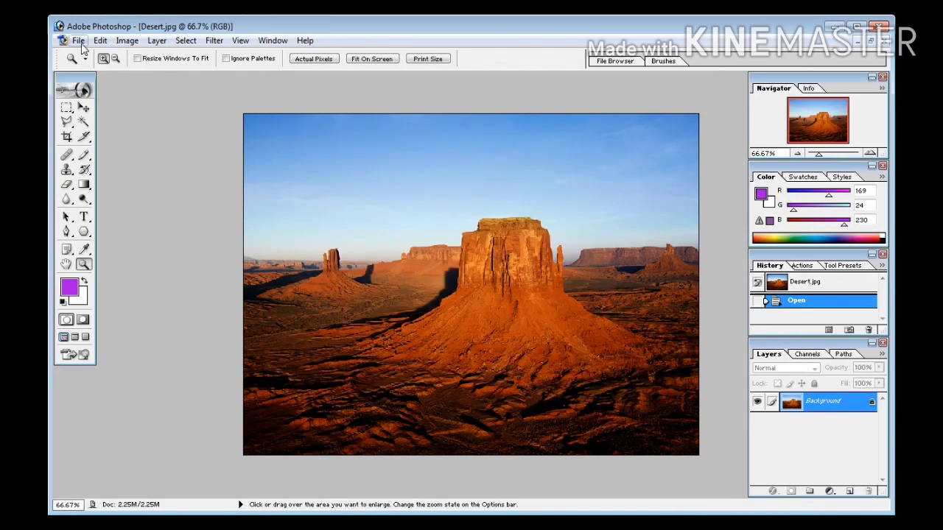
Step: Open the Desert picture from the Sample Pictures folder
left_click(78, 41)
left_click(112, 71)
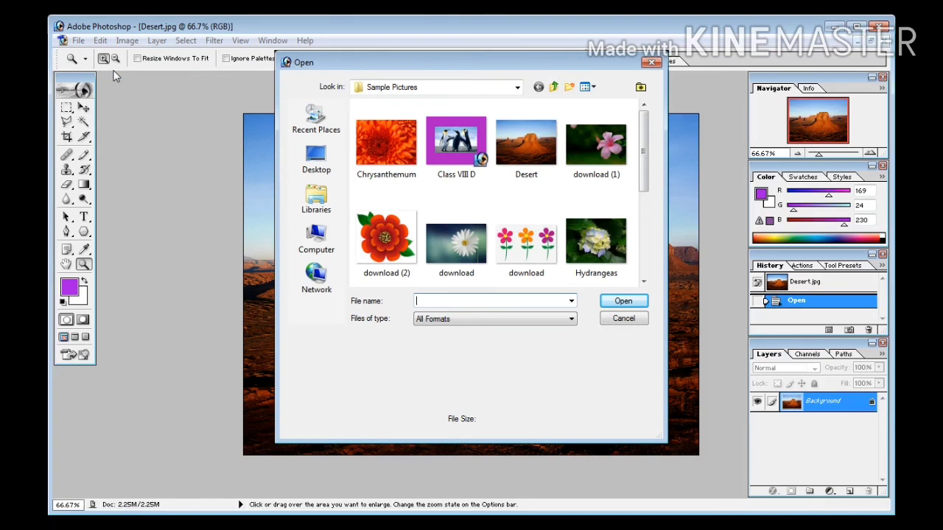
double_click(519, 148)
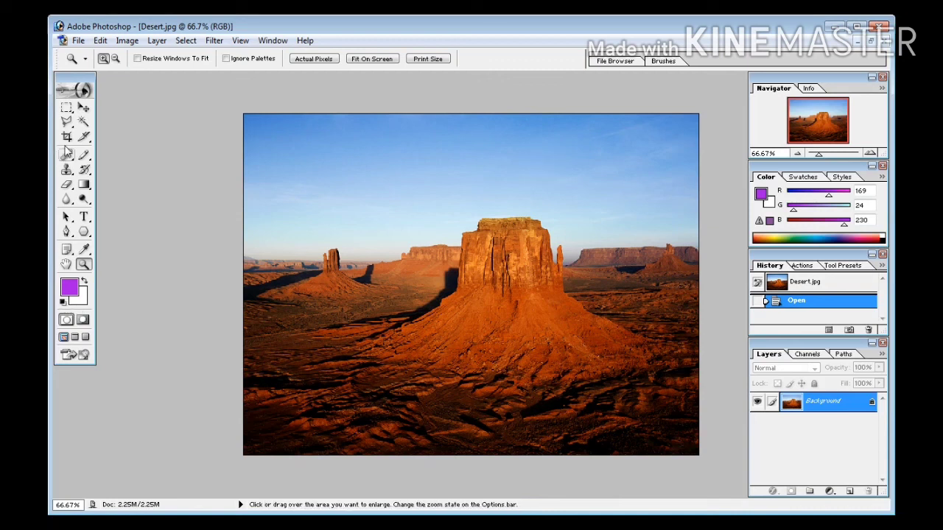
Step: Select a wide rectangular area around the central butte with the Rectangular Marquee tool
left_click(64, 109)
left_click_drag(339, 184, 406, 344)
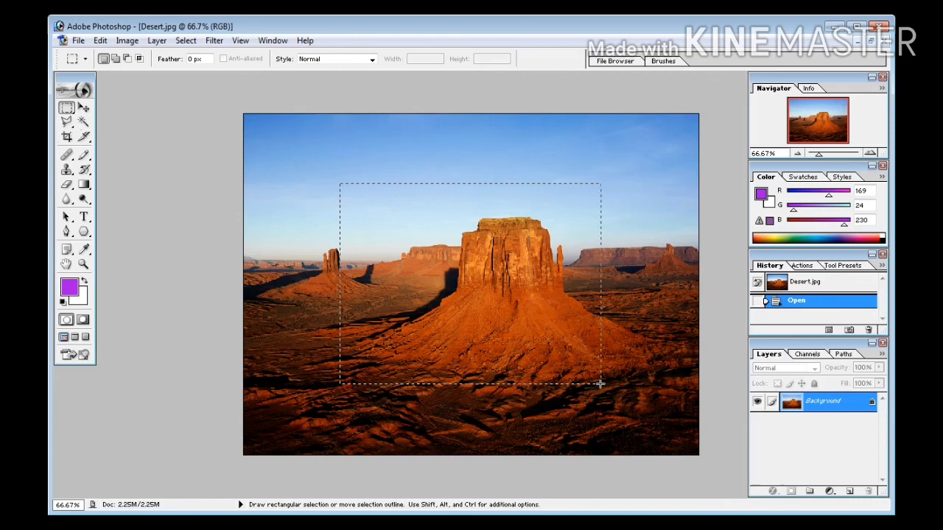
left_click_drag(611, 384, 610, 384)
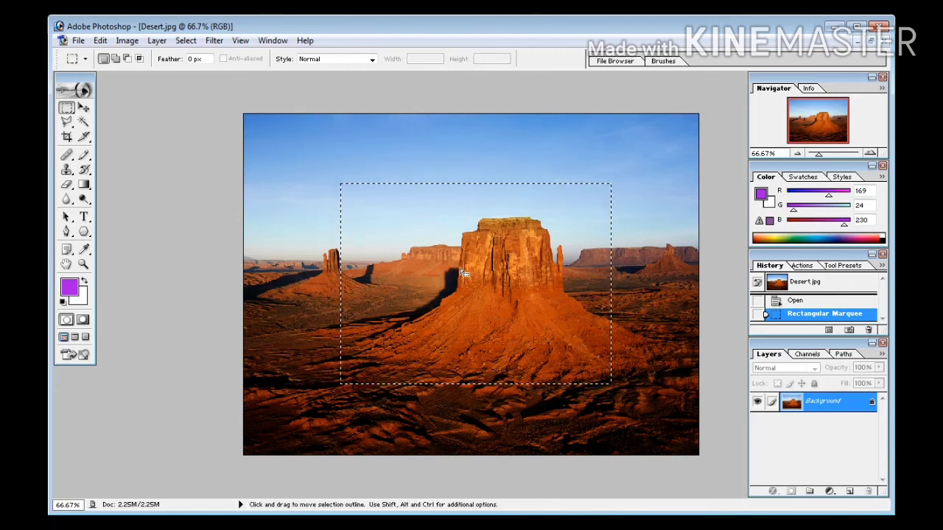
Step: Apply a Hue/Saturation adjustment to the selected area with hue +28, saturation -42 and lightness +8
left_click(125, 42)
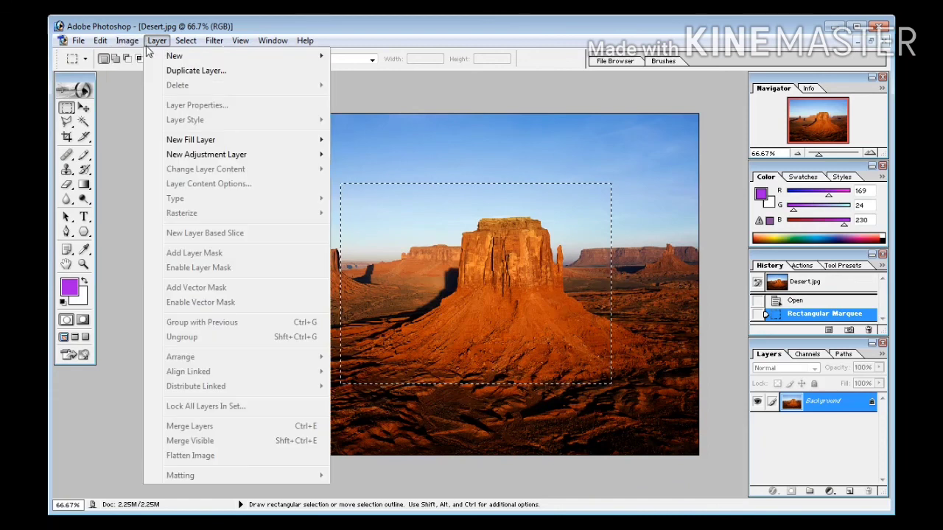
mouse_move(135, 80)
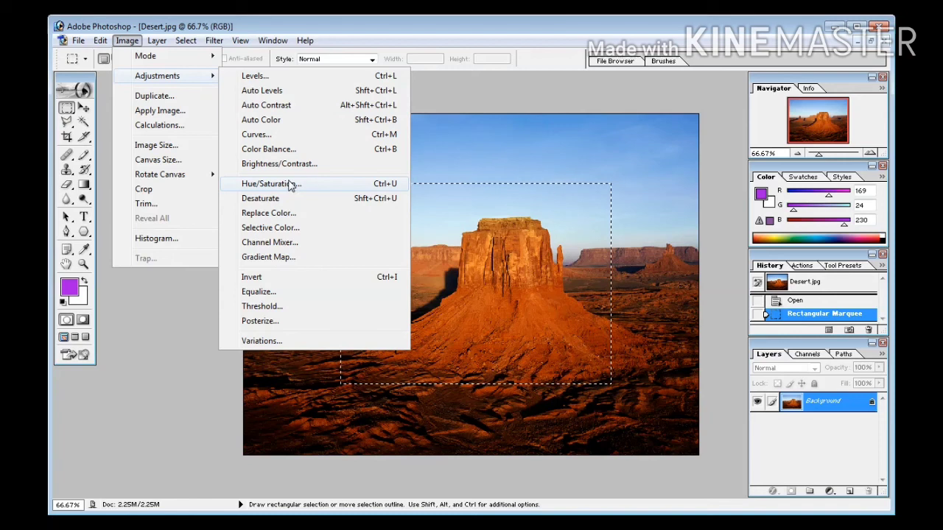
left_click(367, 187)
left_click_drag(442, 189, 204, 90)
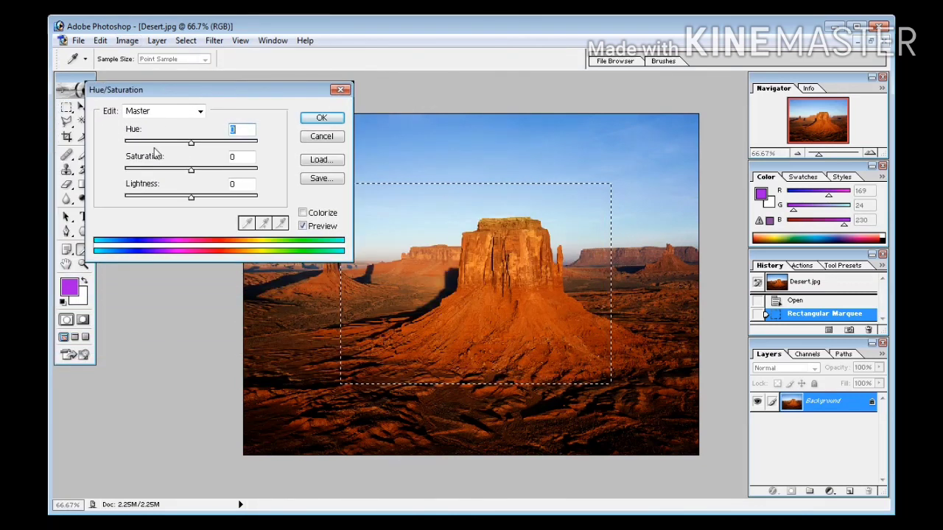
left_click_drag(193, 145, 197, 214)
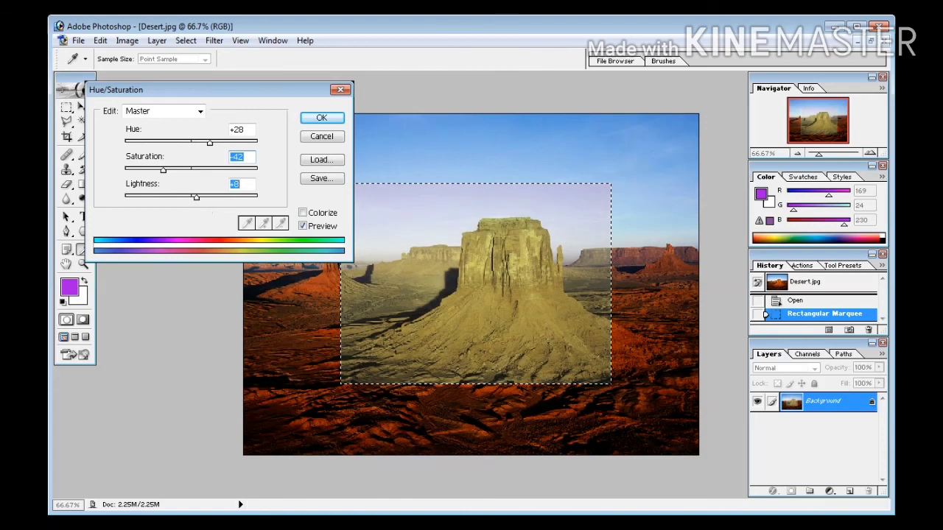
key("Return")
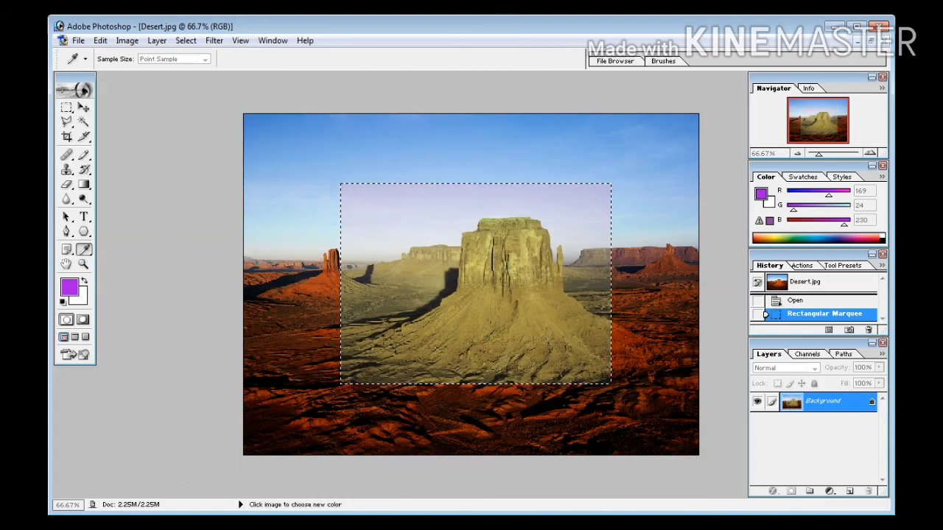